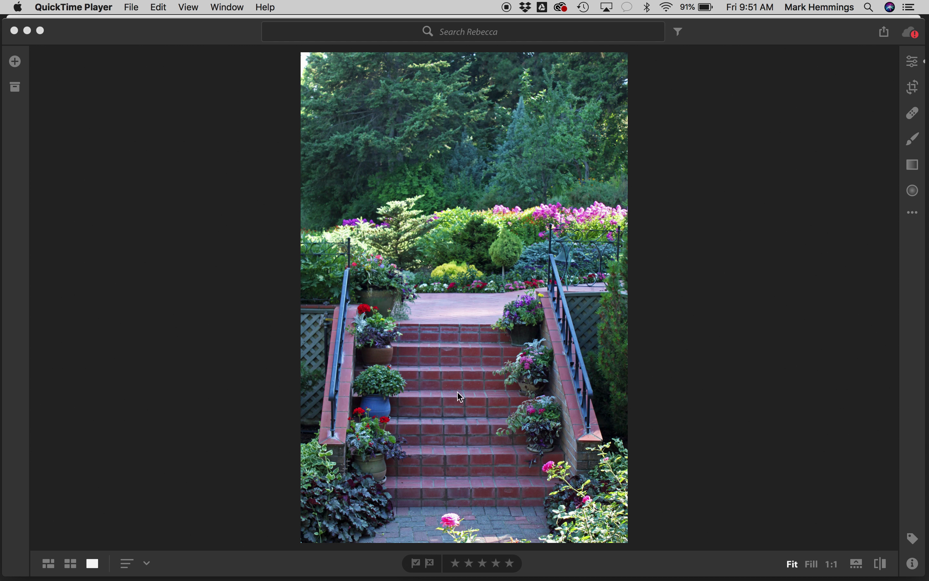
- Show the Color panel and warm the garden stairs photo's temperature
left_click(915, 71)
left_click(917, 69)
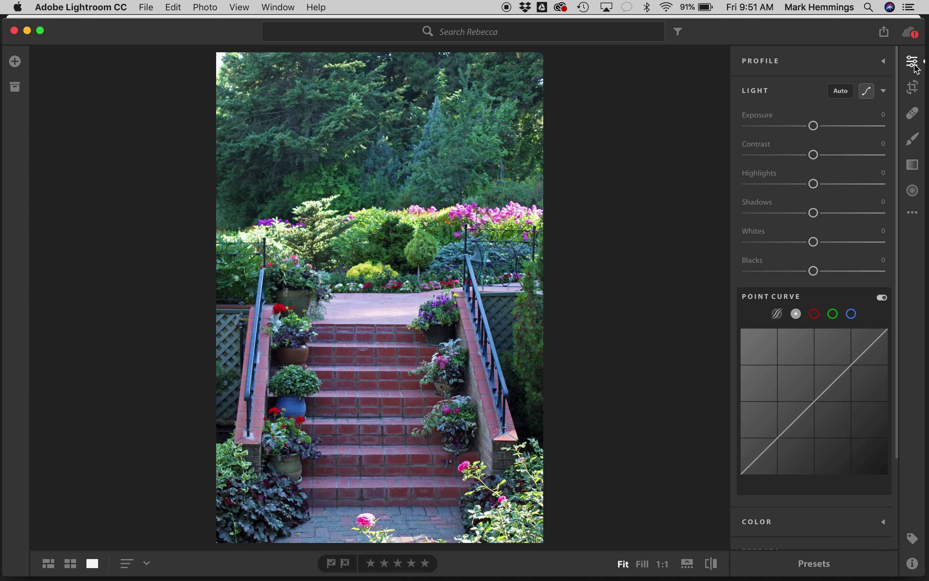
left_click(884, 92)
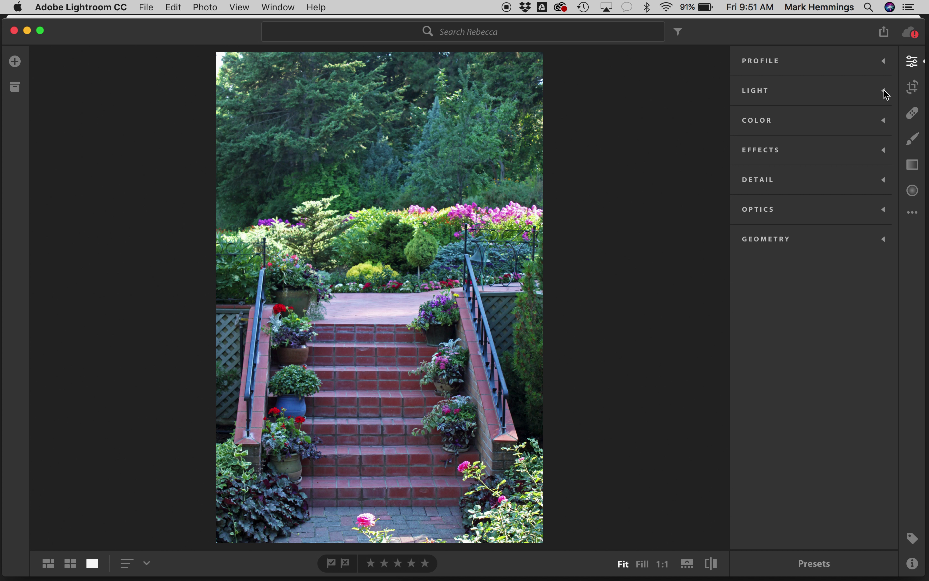
left_click(884, 123)
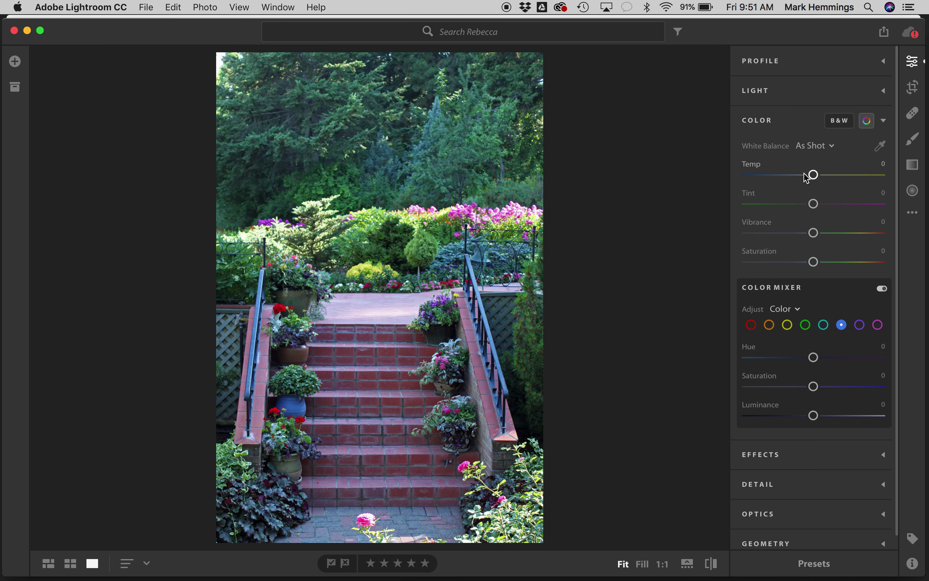
left_click_drag(813, 176, 830, 179)
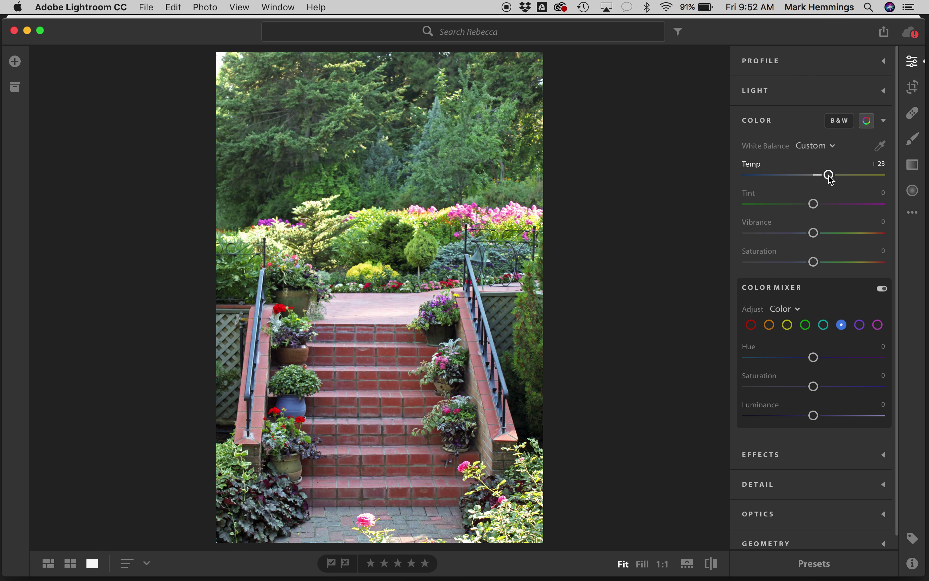
- Compare the warmer version with the original, then return Temp to 0
left_click(711, 563)
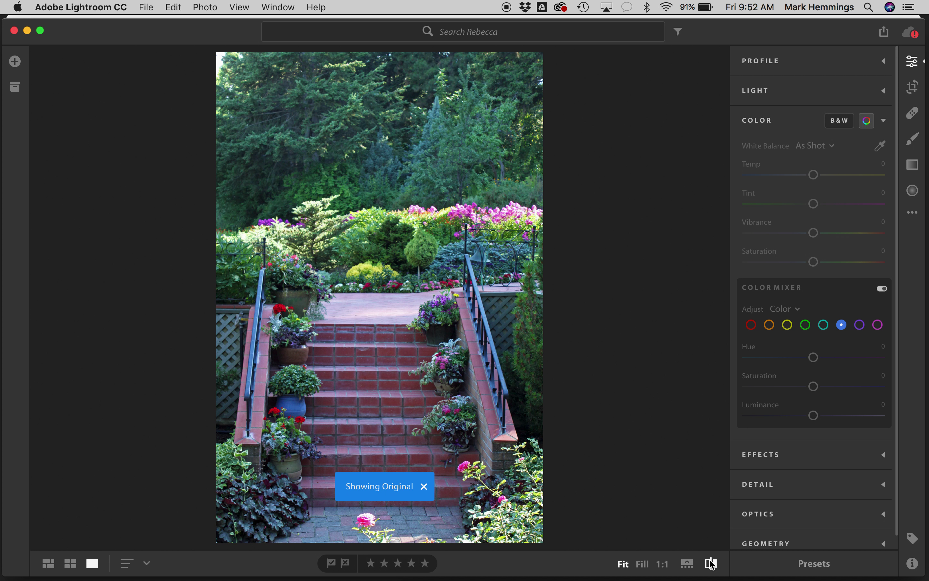
left_click(712, 563)
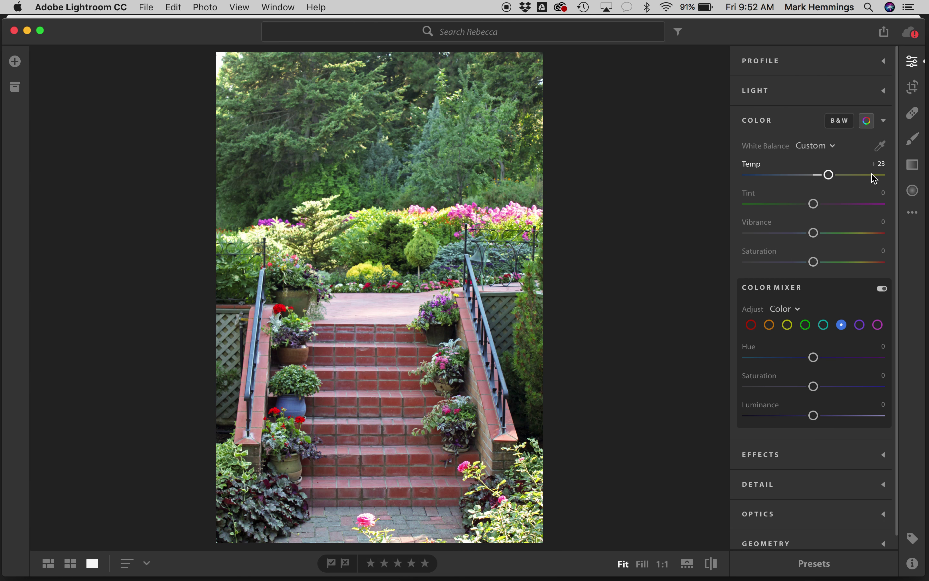
left_click(828, 176)
left_click_drag(829, 177, 812, 178)
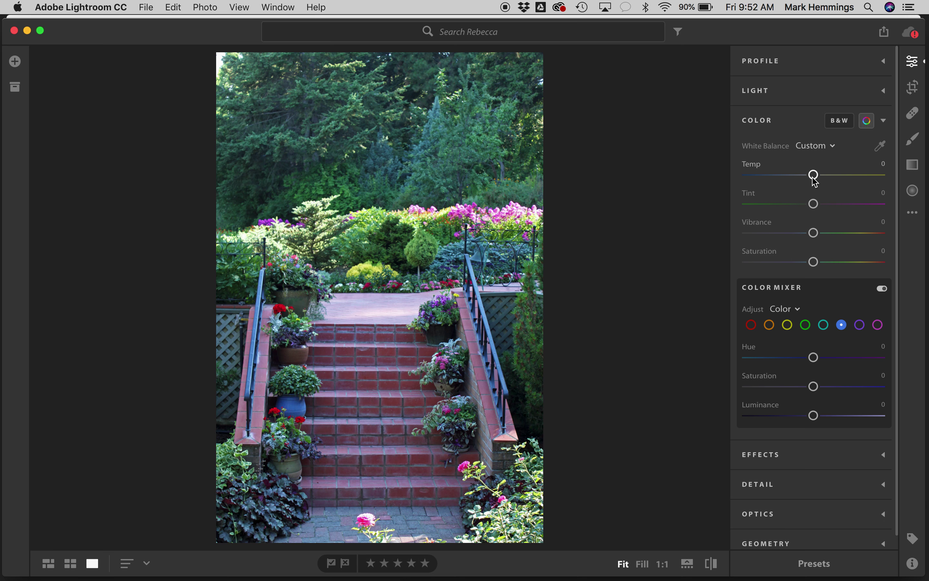
left_click(914, 165)
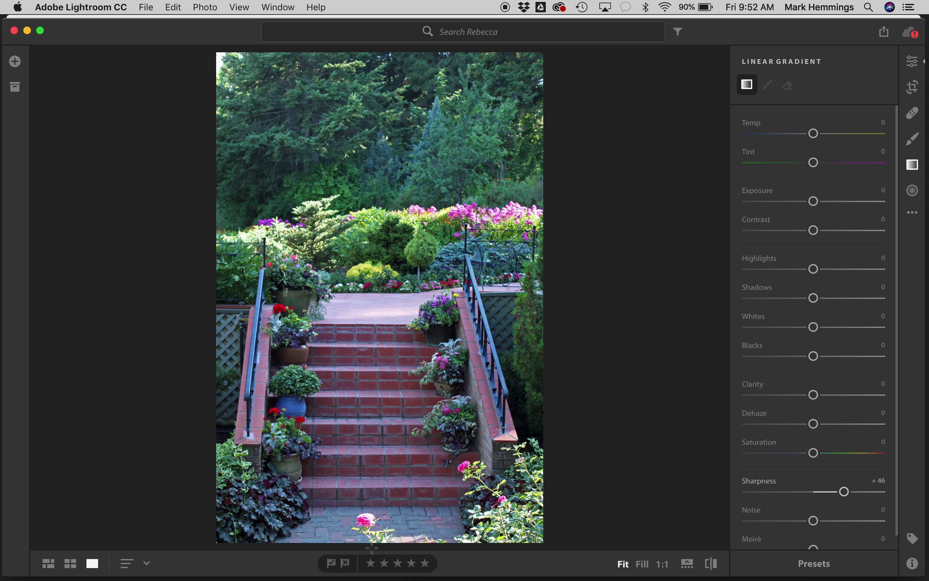
- Add a linear gradient rising from the bottom edge over the stairs with Temp +83
mouse_move(372, 547)
left_mouse_down()
mouse_move(369, 311)
mouse_move(391, 233)
mouse_move(380, 241)
left_mouse_up()
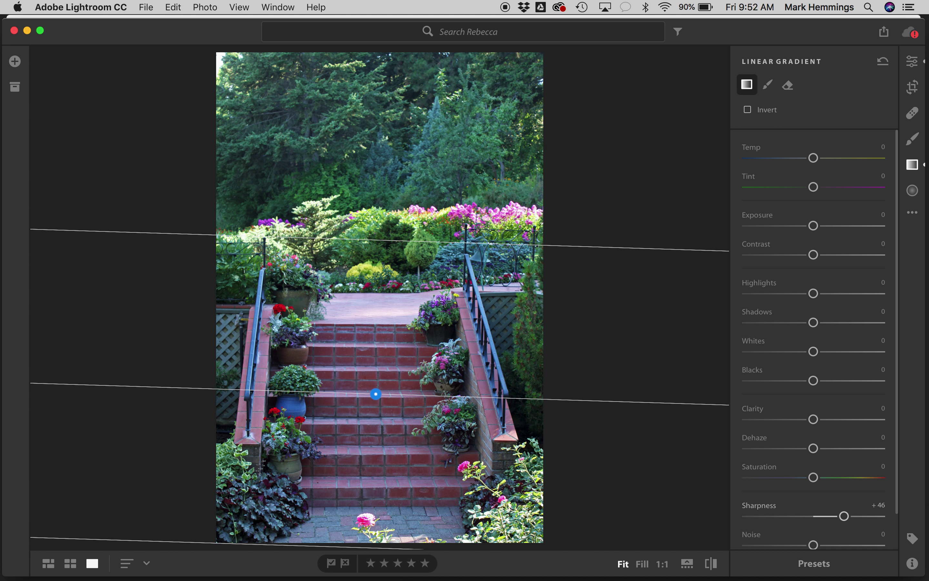
left_click(815, 157)
left_click_drag(815, 158, 869, 158)
mouse_move(376, 393)
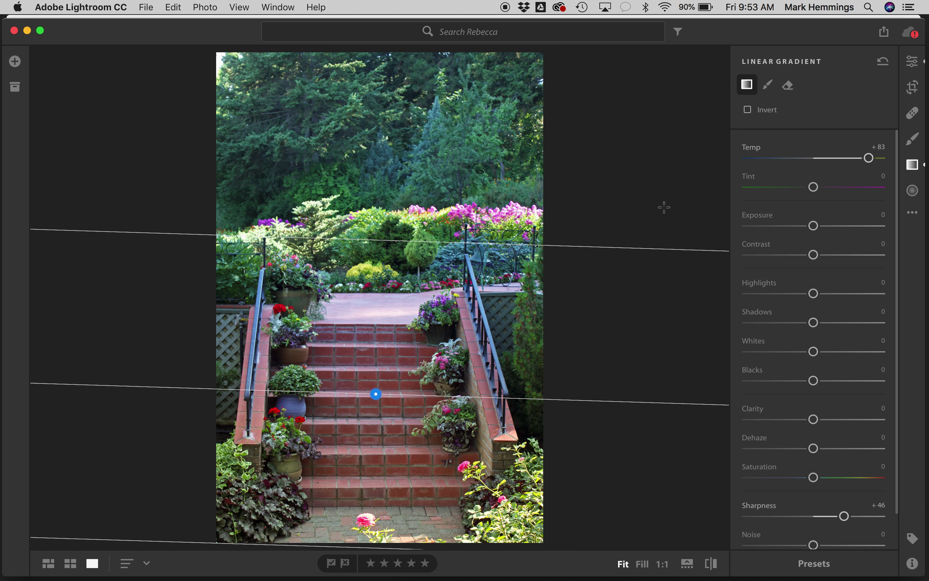
left_click(913, 165)
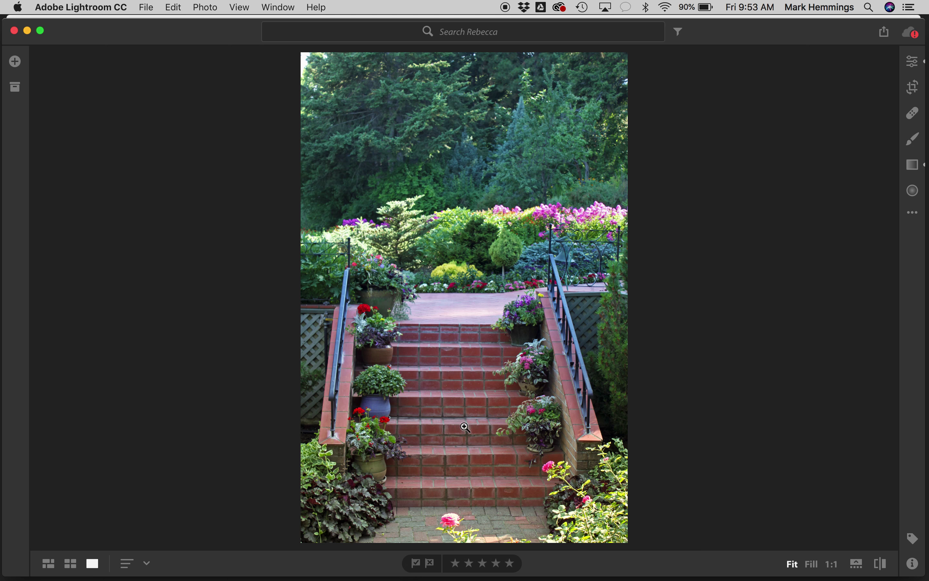
- Reset the stairs gradient's Temp to 0 and add a second gradient down from the top
left_click(913, 166)
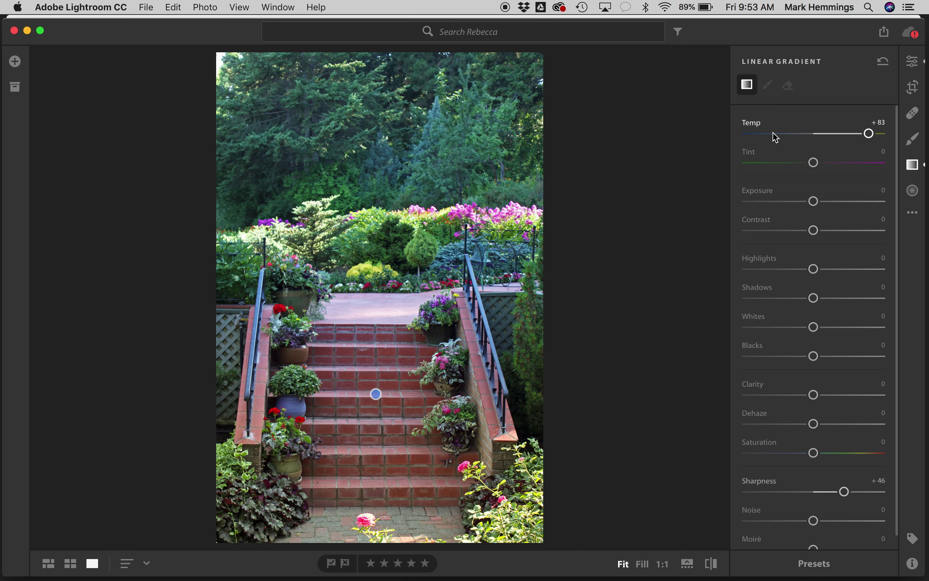
double_click(750, 123)
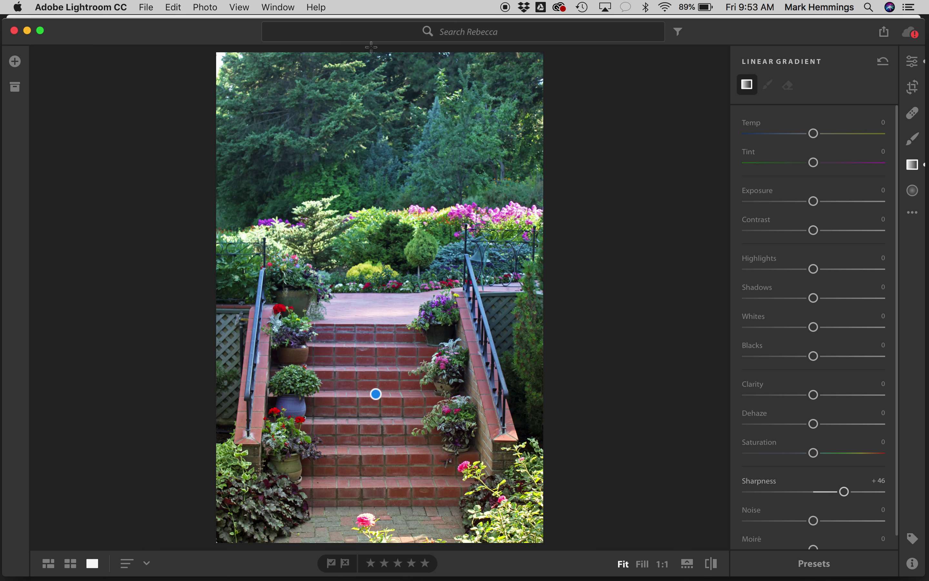
left_click_drag(371, 49, 369, 239)
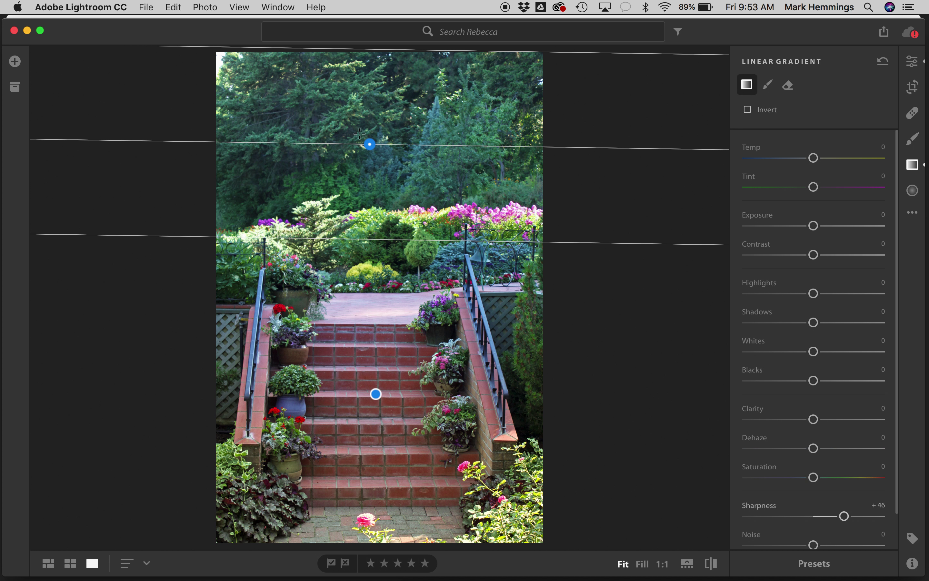
- Give the top gradient over the trees Temp +23, Tint −42 and Saturation +26
left_click_drag(814, 158, 792, 191)
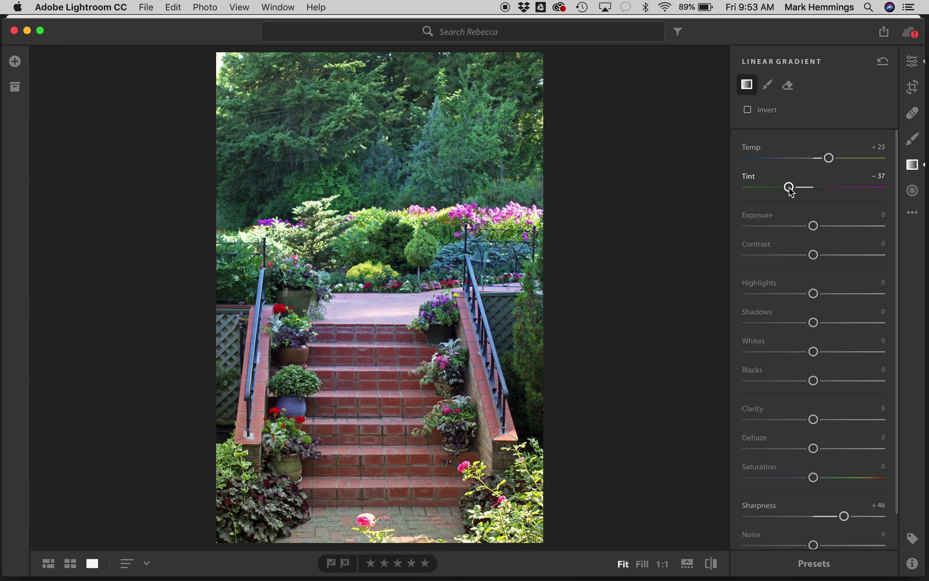
mouse_move(485, 105)
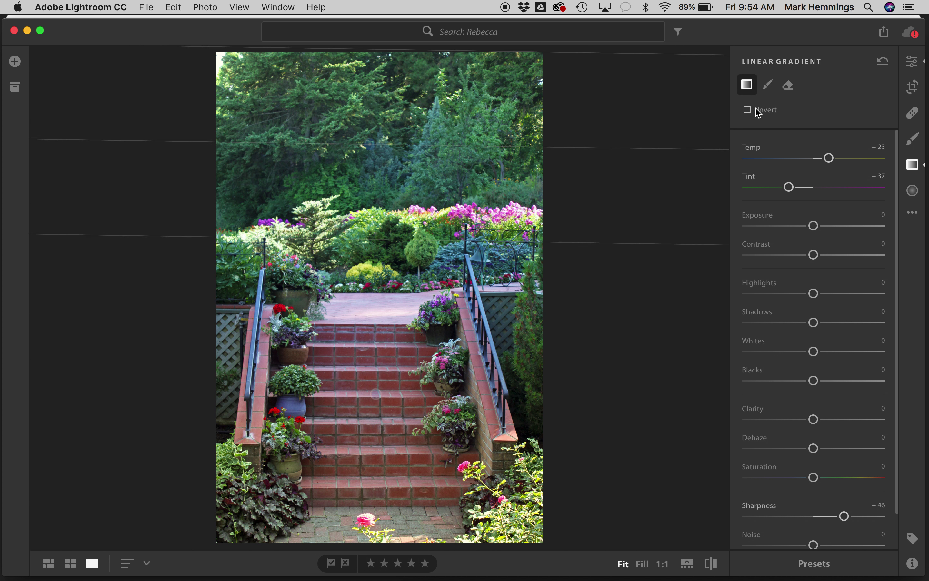
left_click_drag(792, 191, 786, 188)
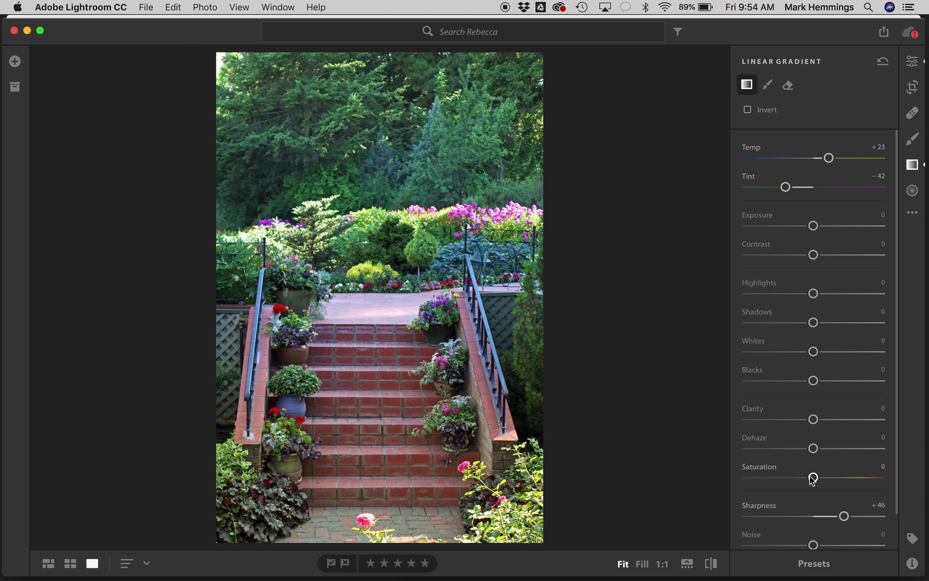
left_click_drag(813, 480, 835, 482)
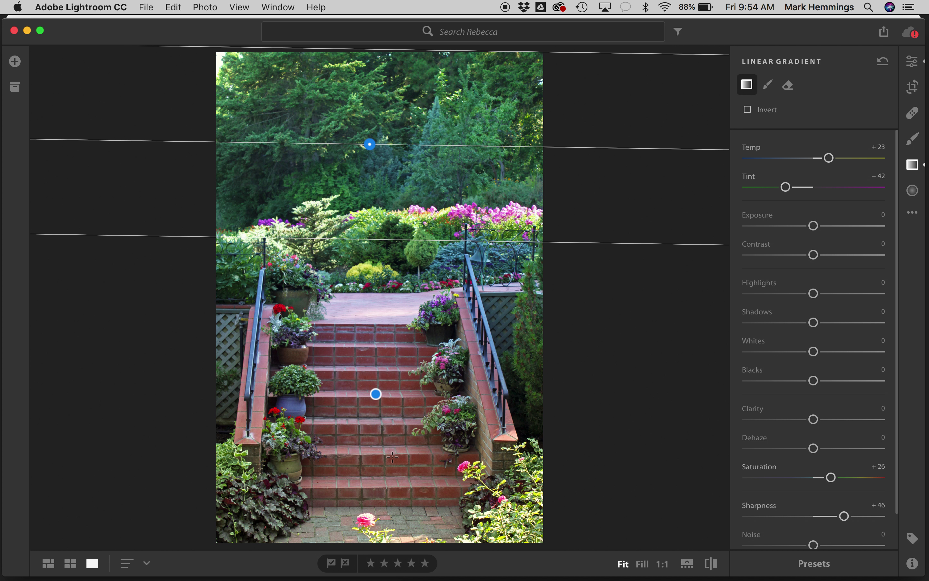
left_click(917, 166)
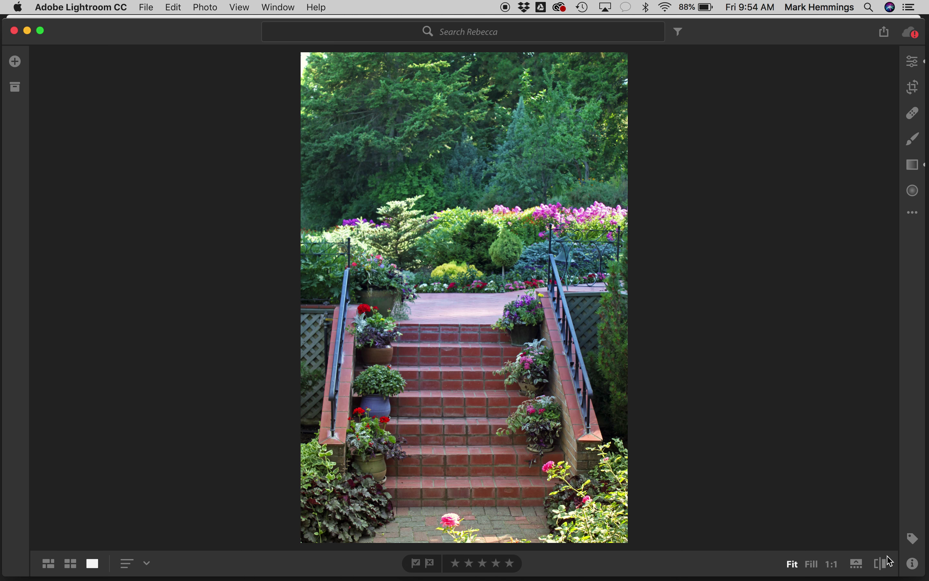
- Compare the stairs edit with its original, then advance to the tattooed arms photo
left_click(882, 565)
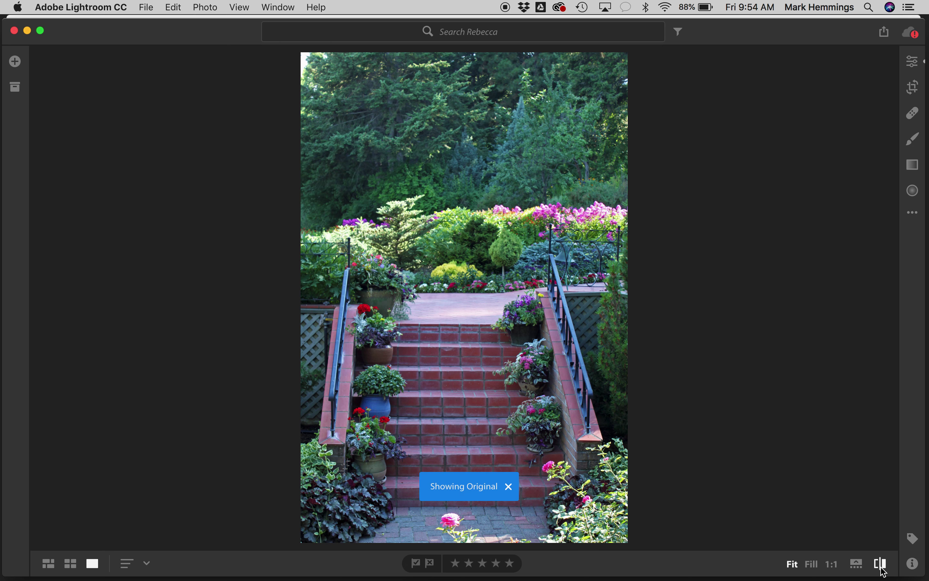
left_click(882, 569)
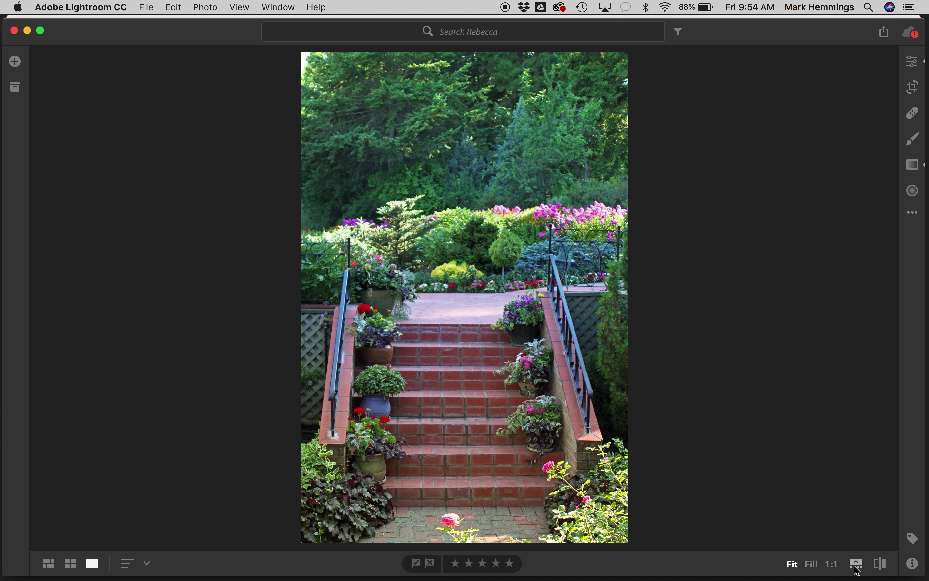
key("Right")
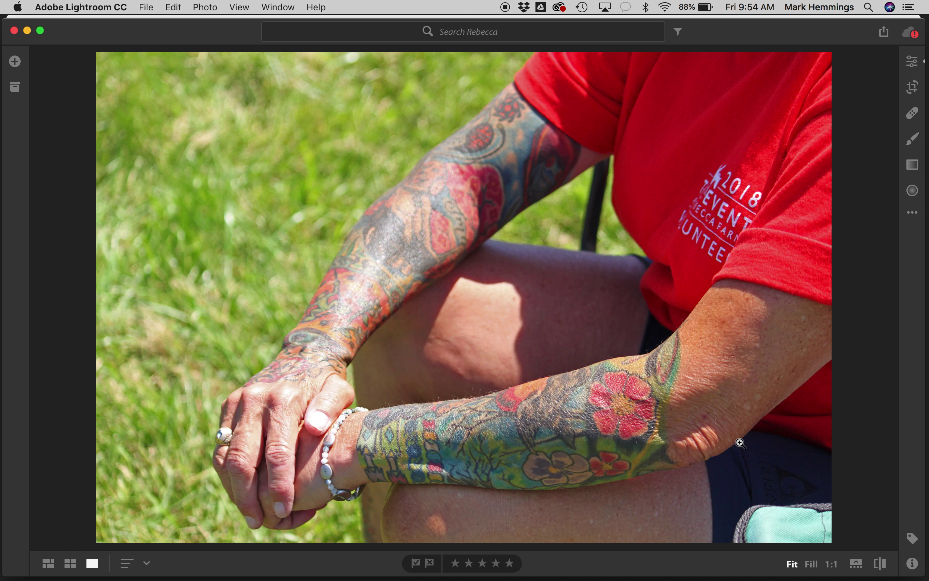
- Drop the tattooed arms photo's Highlights to −100, with Exposure nudged to only +0.01
left_click(914, 63)
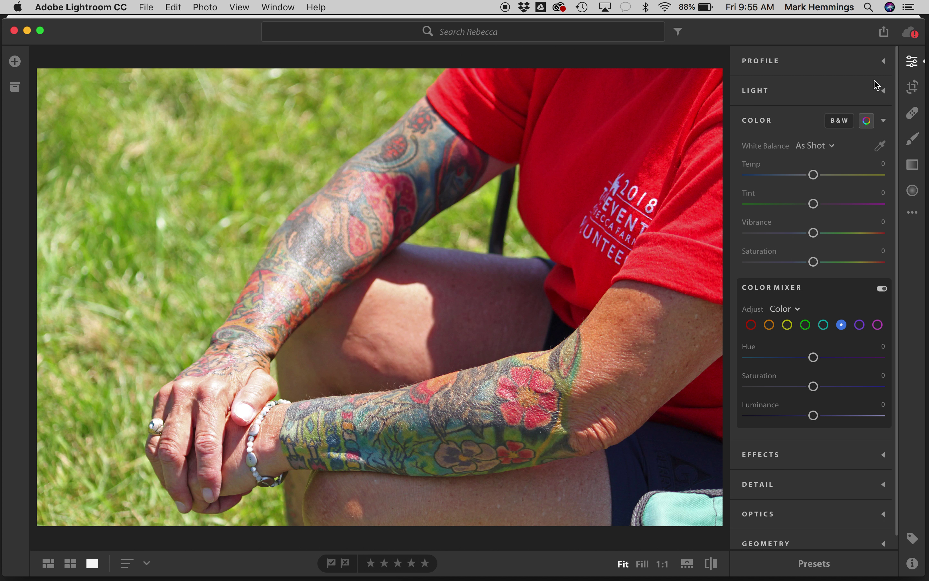
left_click(883, 121)
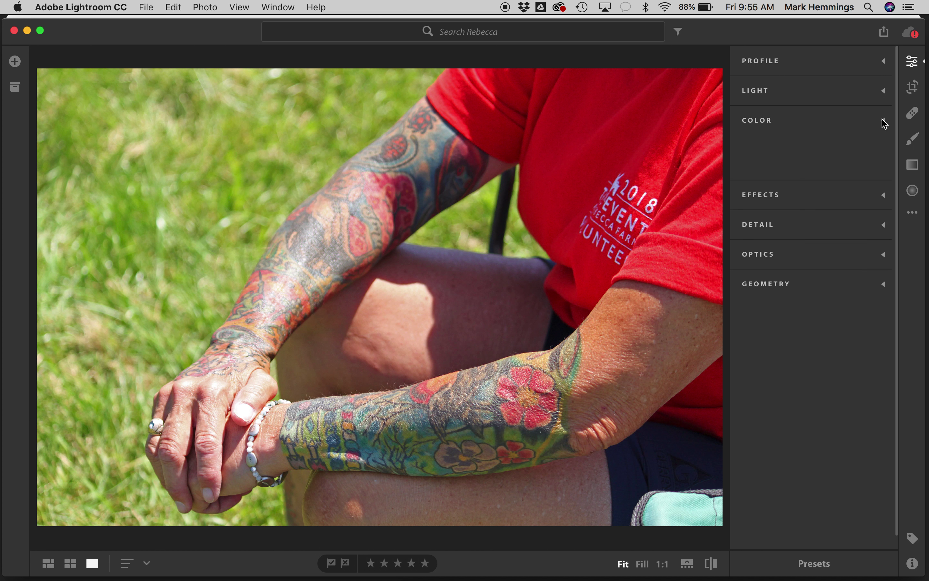
left_click(884, 93)
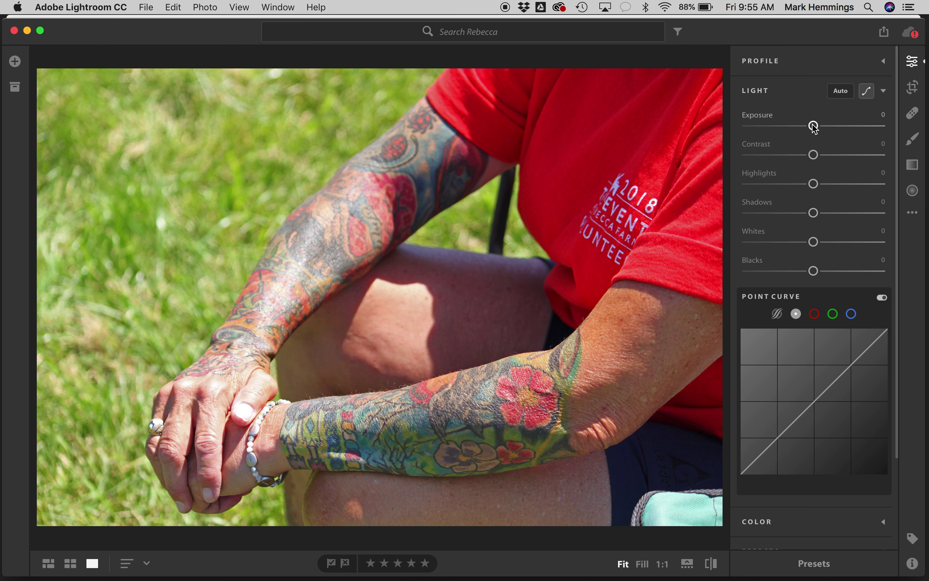
mouse_move(814, 126)
left_mouse_down()
mouse_move(805, 126)
mouse_move(815, 130)
left_mouse_up()
left_click_drag(815, 185, 744, 188)
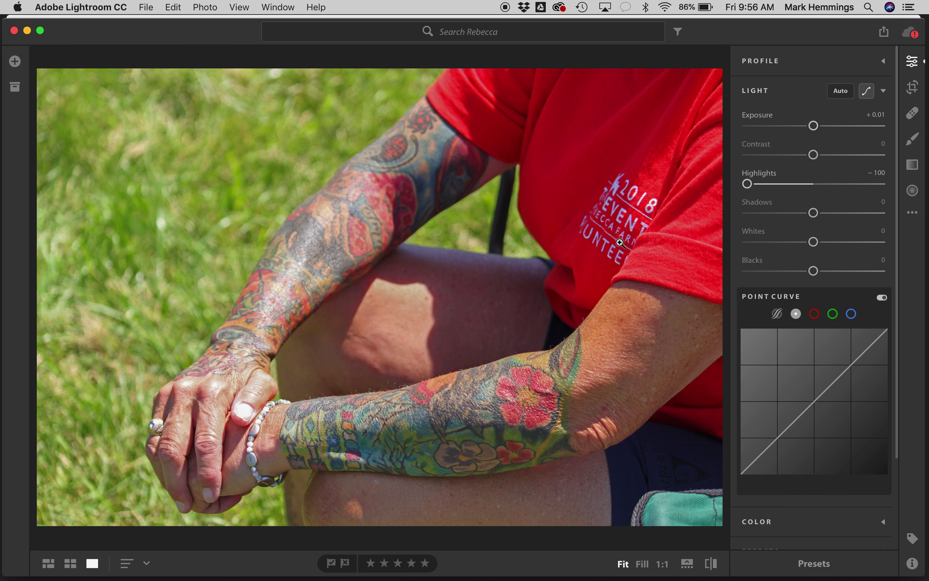
- Crop the tattoo-arms photo's right side inward and compare it with the original
left_click(914, 89)
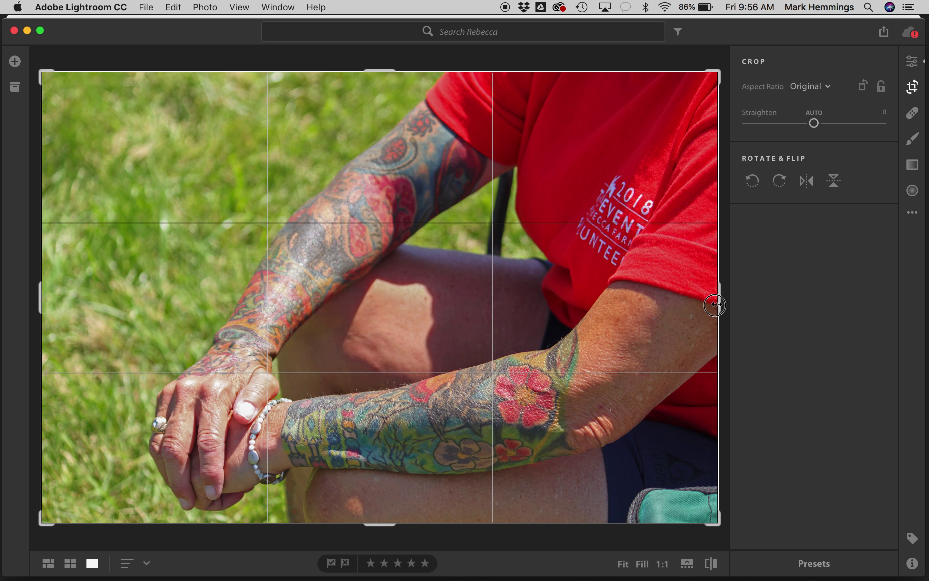
left_click_drag(720, 304, 643, 311)
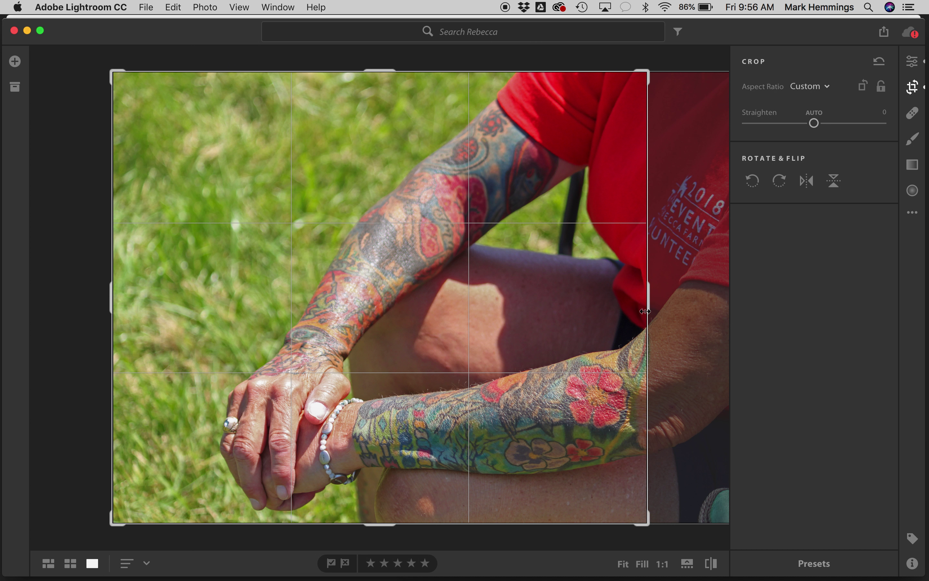
key("Return")
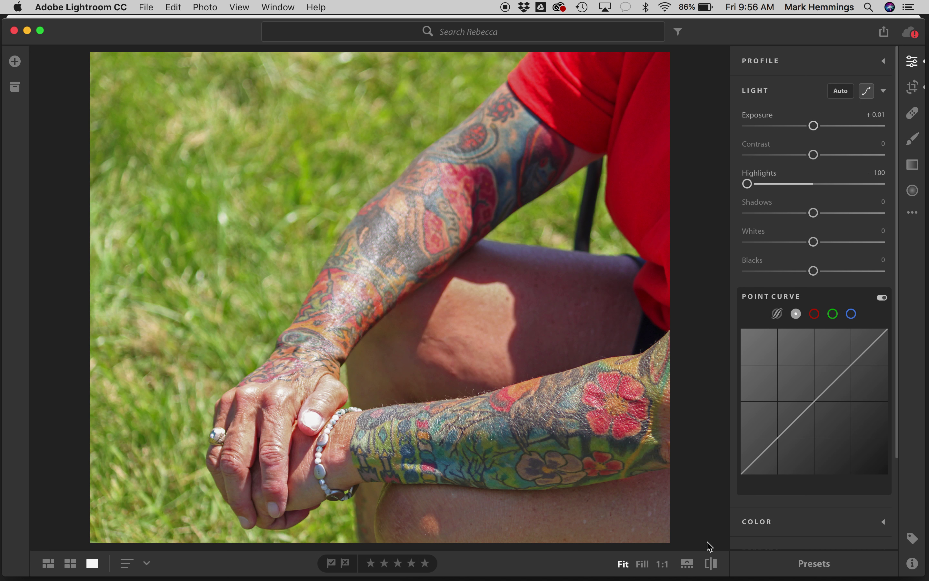
left_click(711, 564)
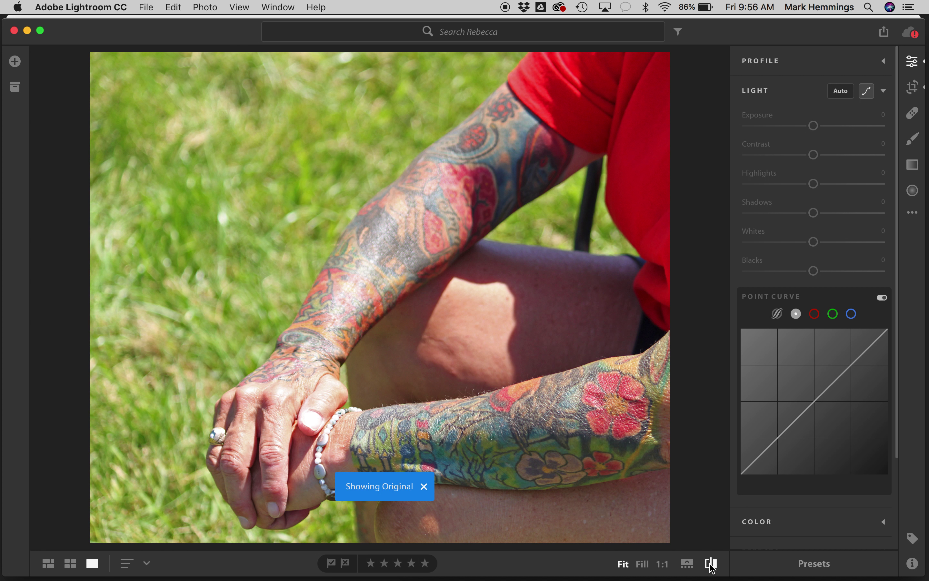
left_click(711, 564)
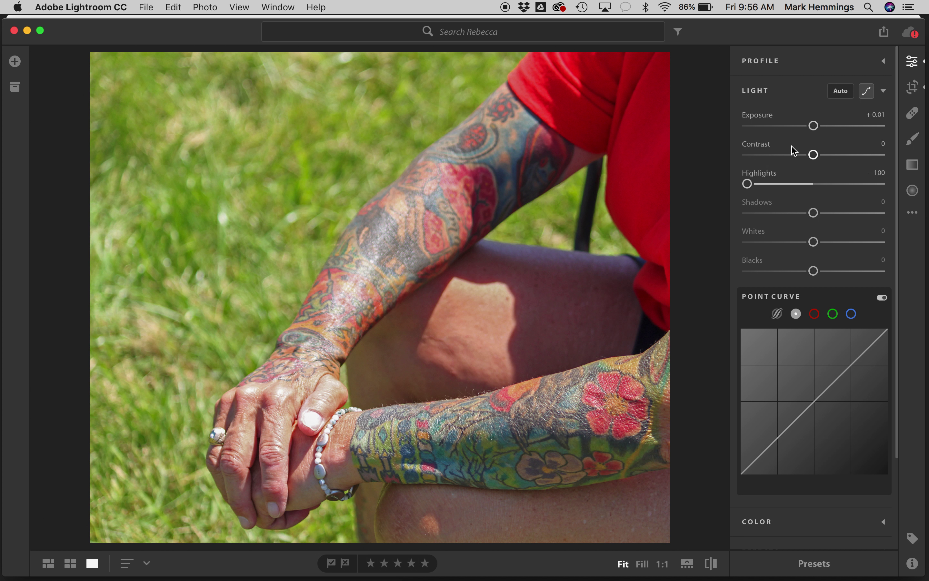
- Readjust the right crop edge so most of the red shirt is cut away
left_click(913, 87)
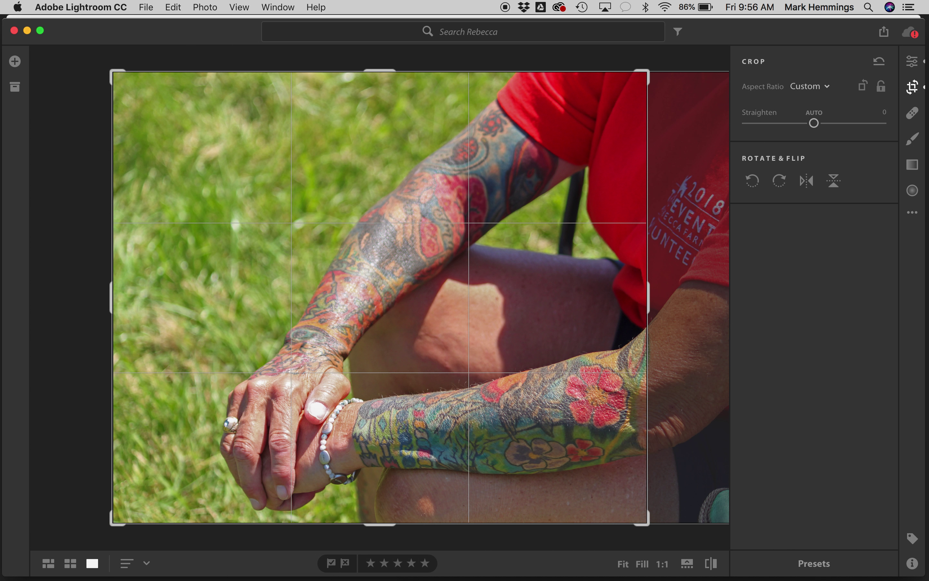
left_click_drag(648, 298, 739, 308)
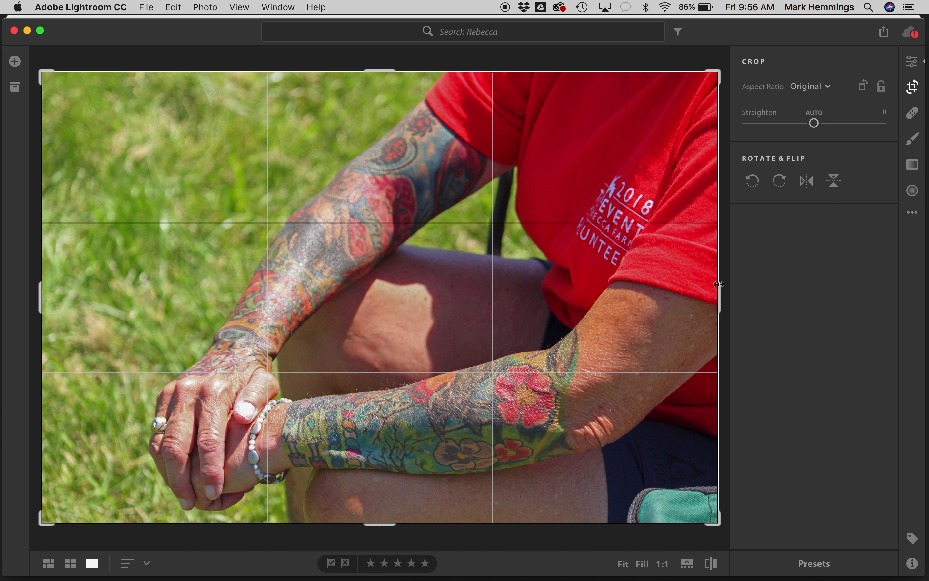
left_click_drag(719, 288, 645, 308)
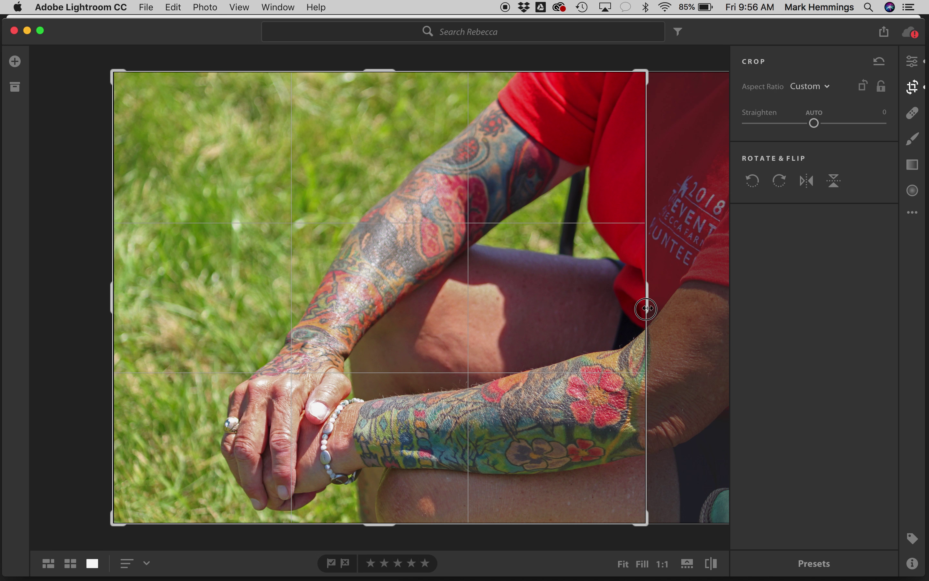
key("Return")
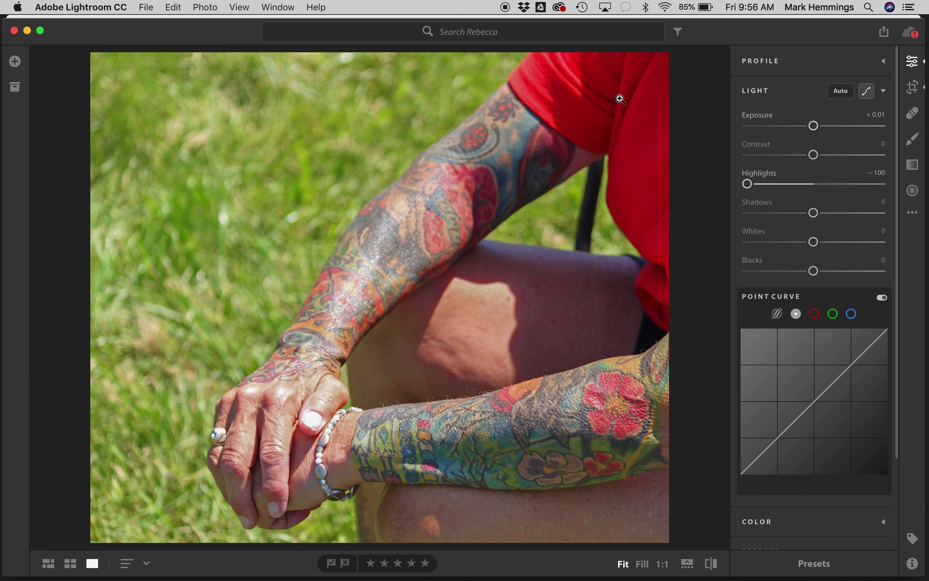
left_click(914, 87)
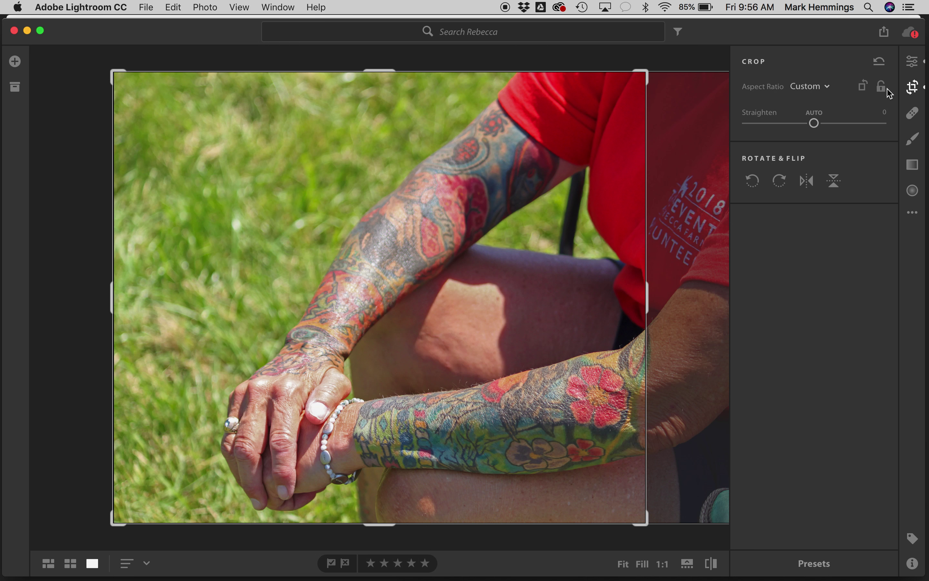
left_click(808, 87)
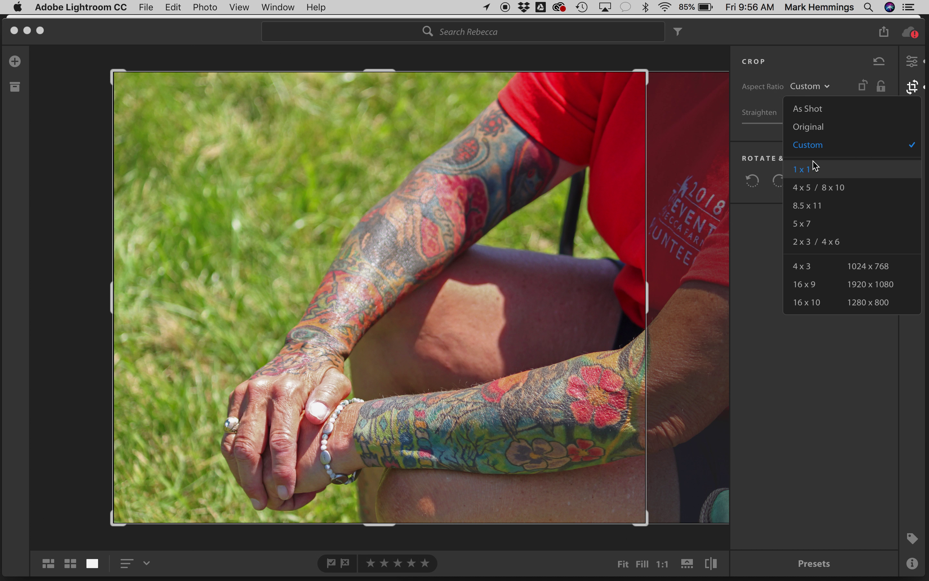
- Crop the tattooed arms to a 1 x 1 square, then move to the seated woman photo
left_click(814, 174)
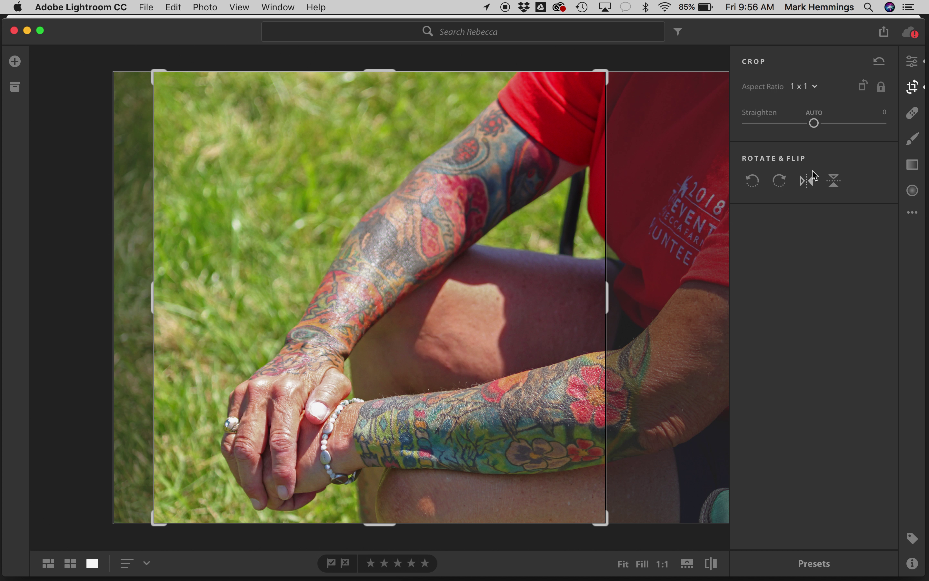
left_click_drag(407, 291, 370, 297)
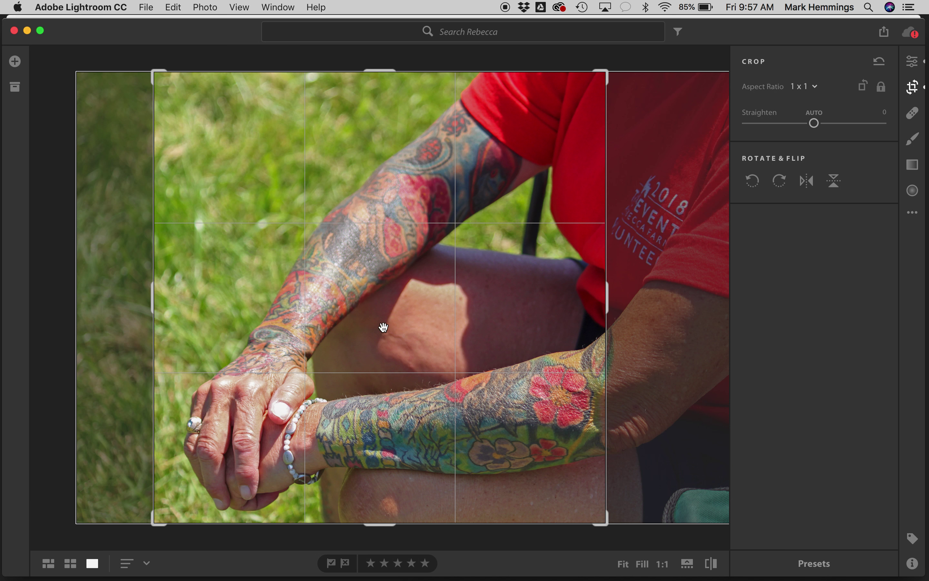
key("Return")
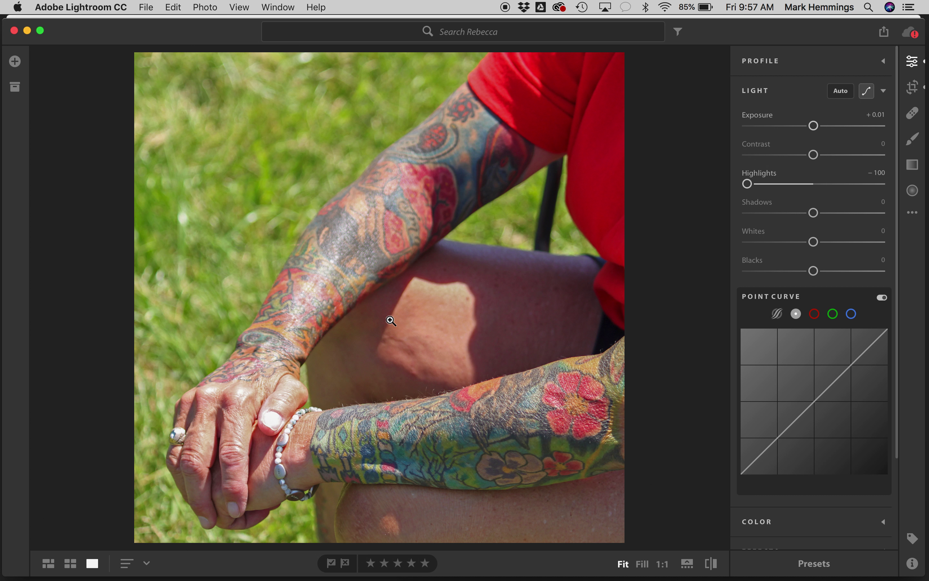
key("super+z")
key("super+z")
key("super+z")
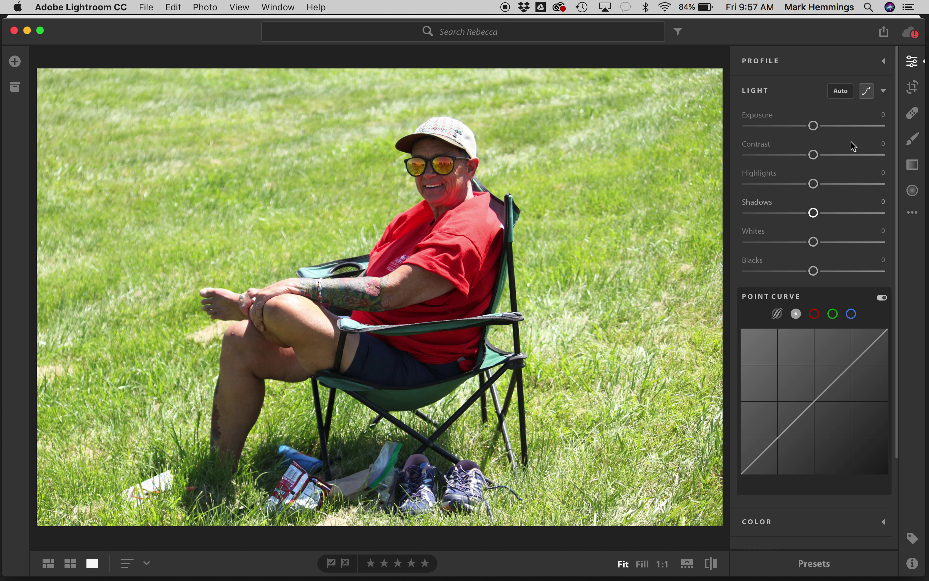
left_click(915, 87)
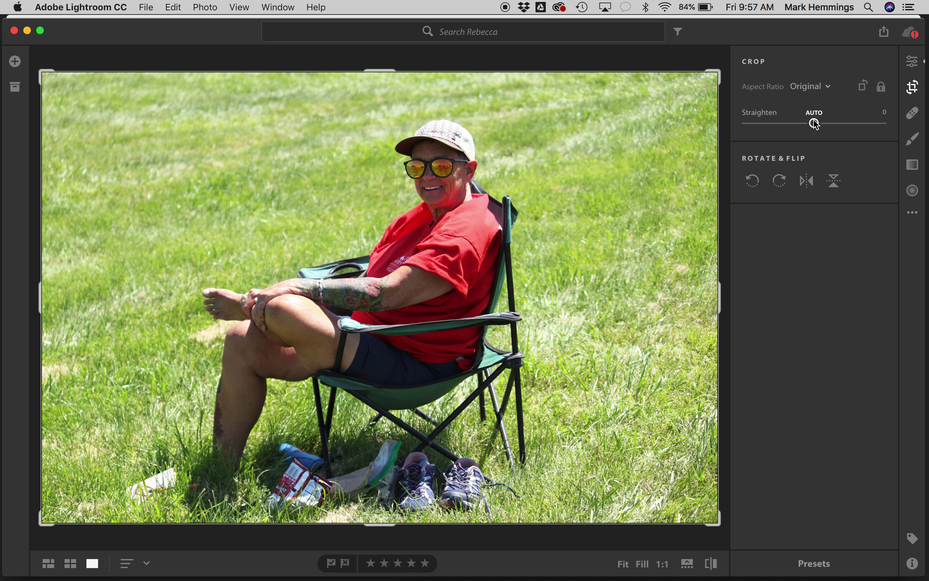
- Straighten the seated woman photo to +1.12 and narrow the crop with an unlocked aspect ratio
left_click_drag(814, 123, 818, 127)
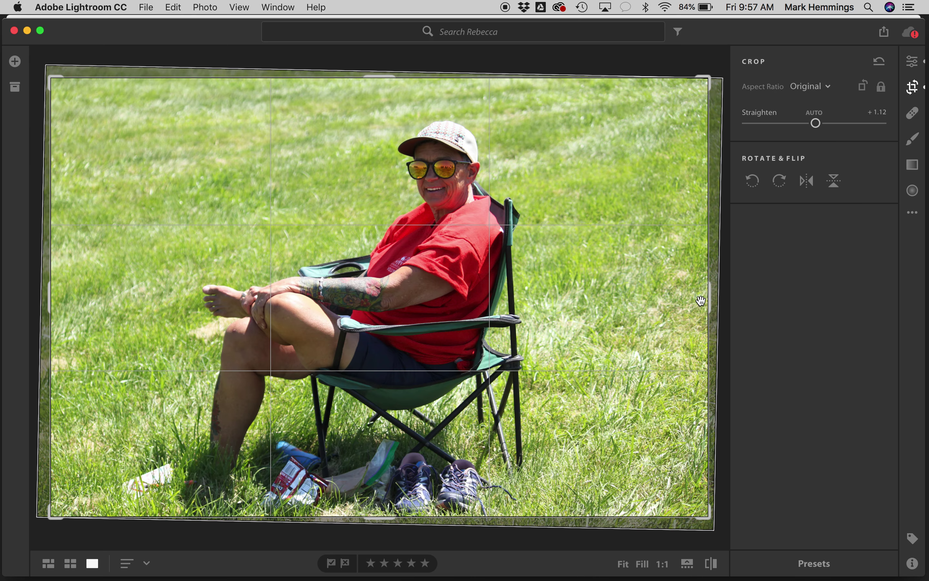
left_click_drag(706, 300, 706, 299)
mouse_move(697, 299)
left_mouse_down()
mouse_move(672, 305)
mouse_move(693, 298)
left_mouse_up()
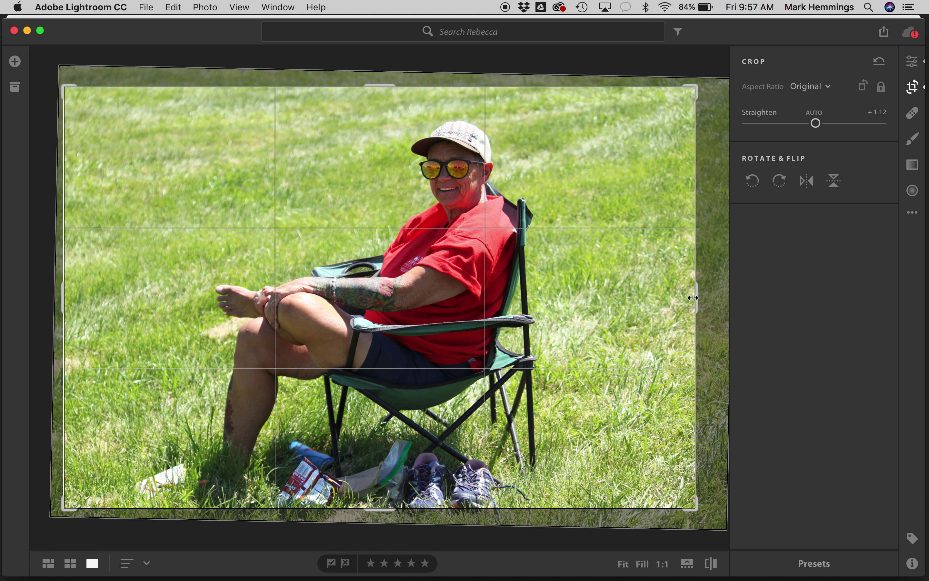
left_click(883, 88)
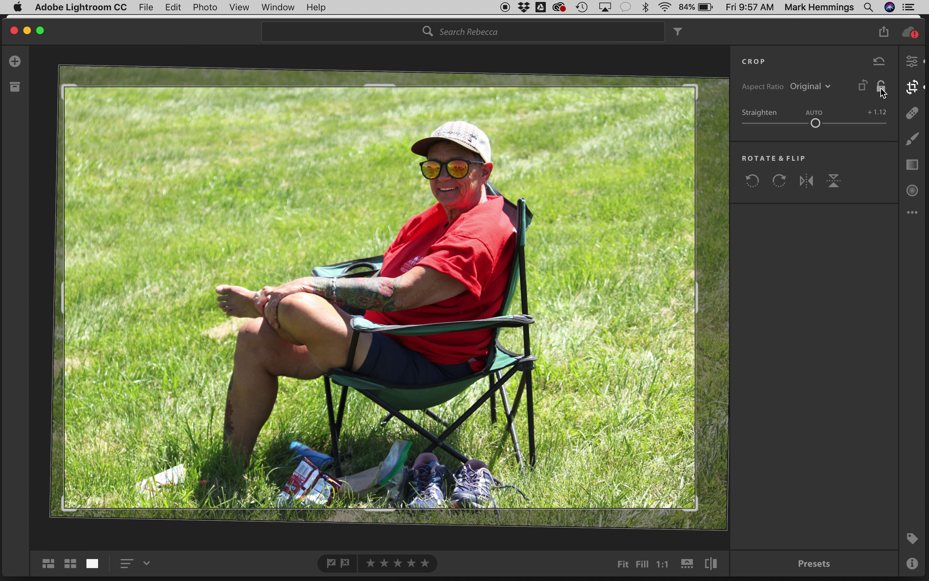
left_click_drag(695, 296, 670, 297)
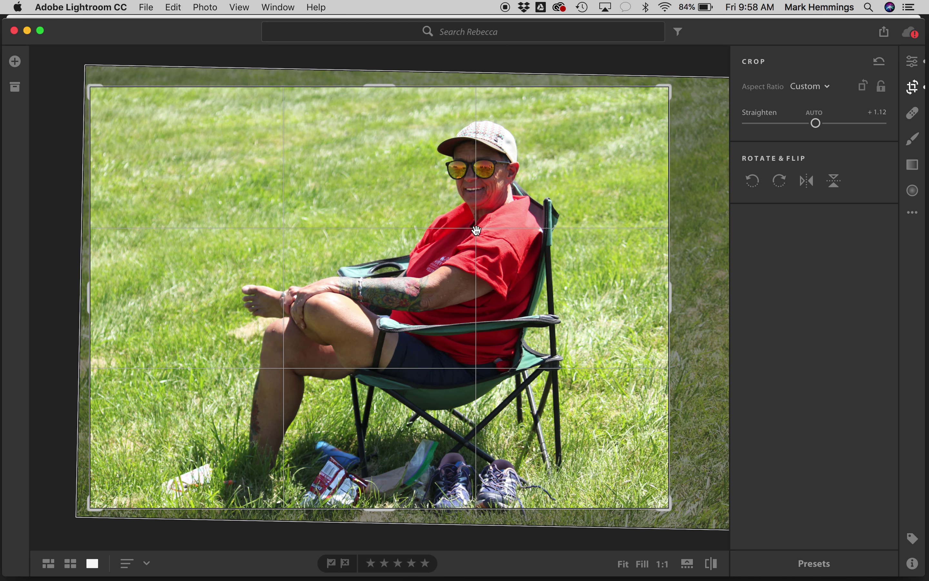
key("e")
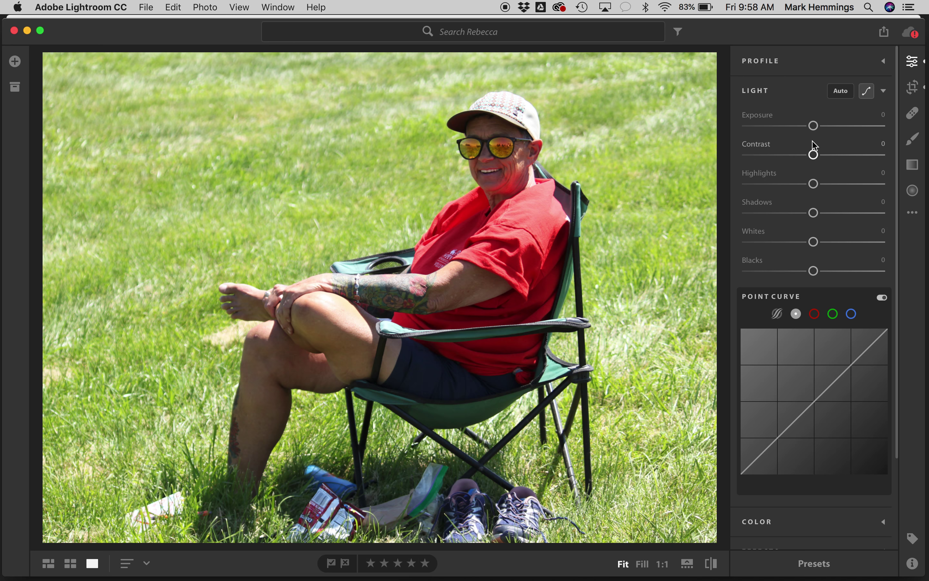
- Lower the seated woman photo's Highlights to about −68, then move on to the ring photo
left_click(768, 184)
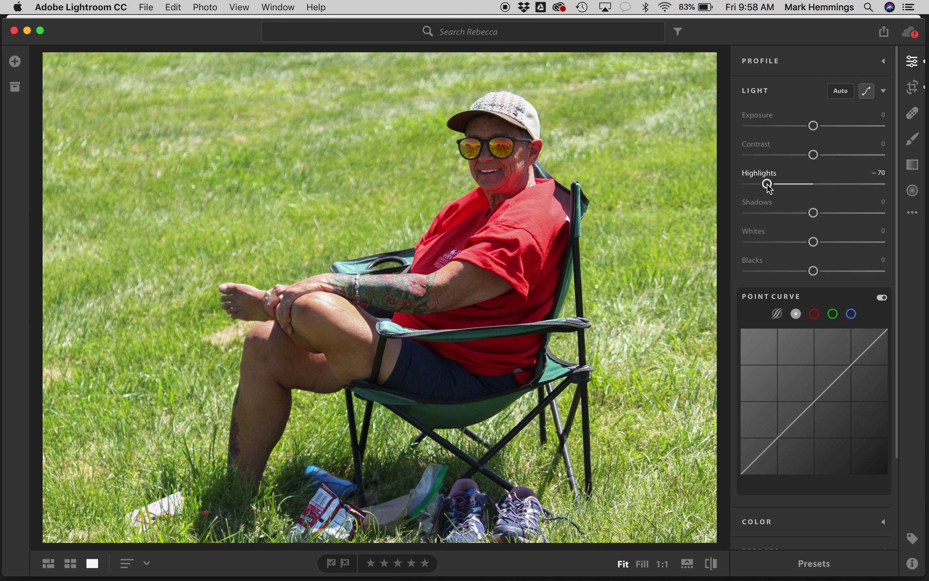
left_click_drag(767, 185, 769, 185)
key("Right")
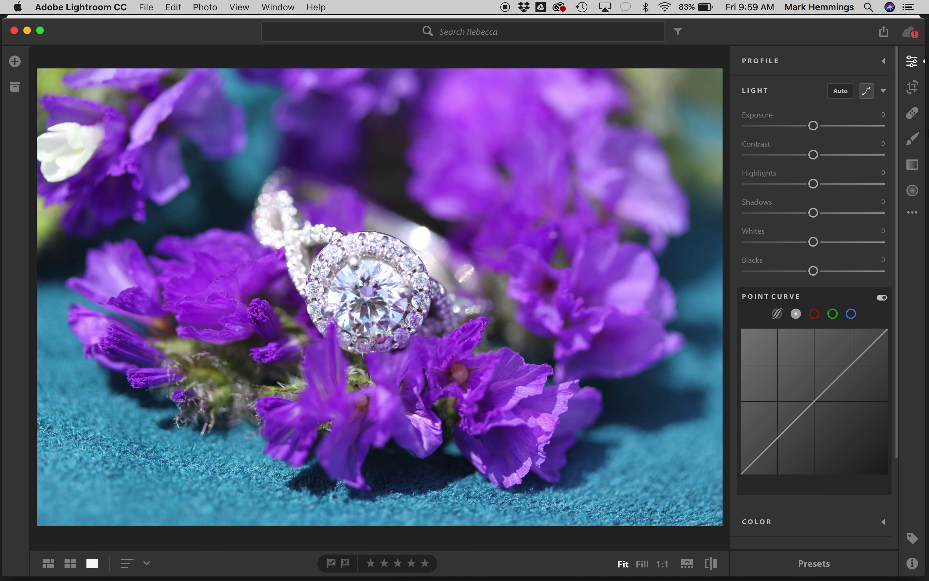
- Trim the ring photo's left and right edges to centre the ring in a near-square crop
left_click(913, 87)
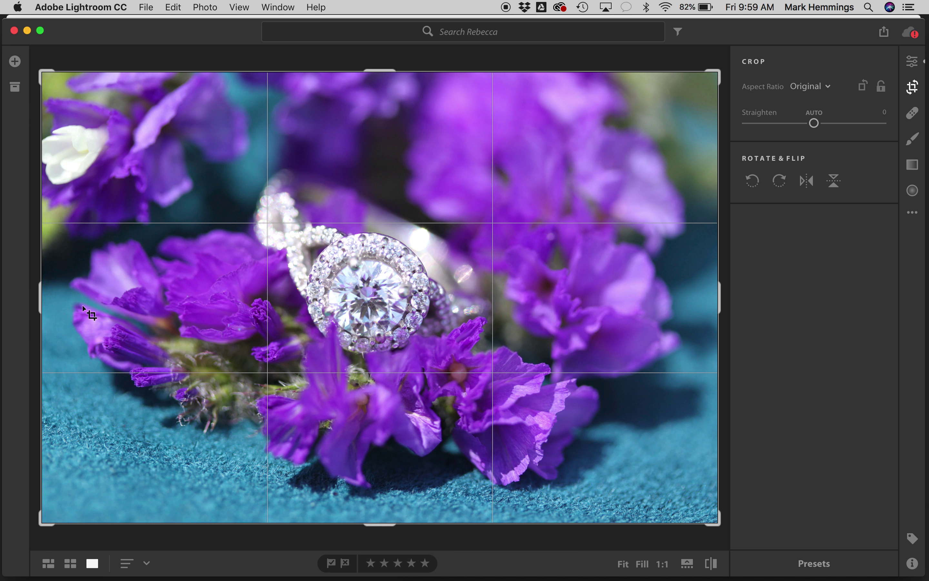
left_click_drag(41, 300, 74, 301)
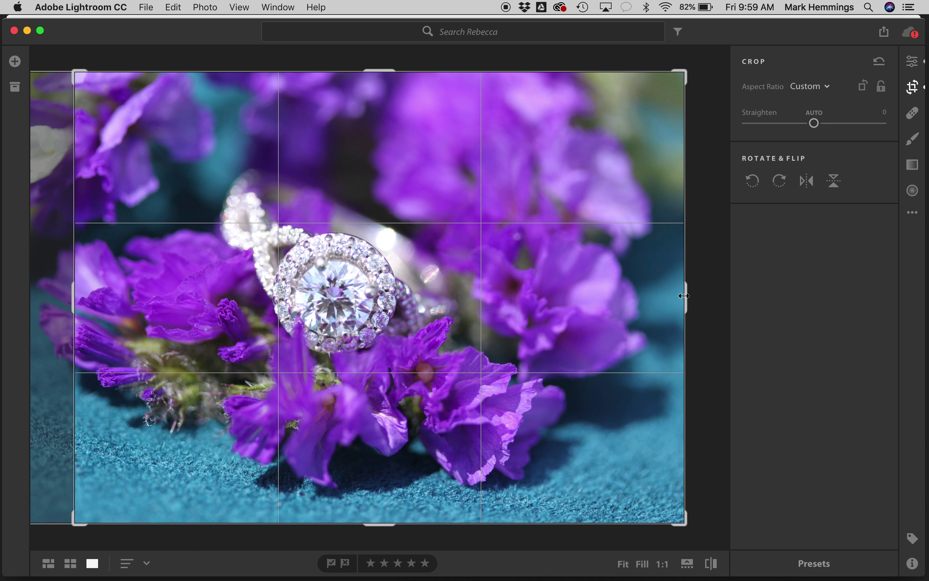
left_click_drag(683, 297, 634, 303)
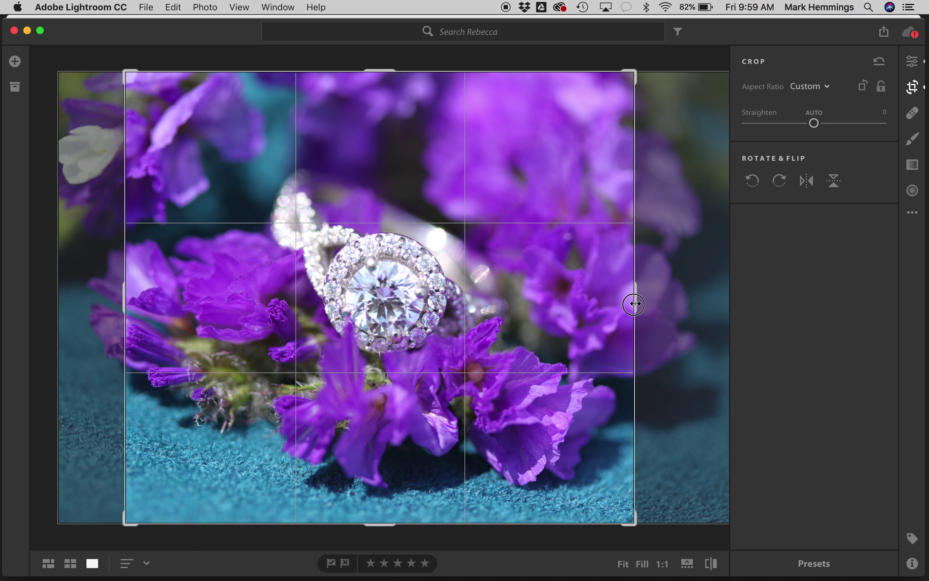
left_click_drag(634, 303, 633, 304)
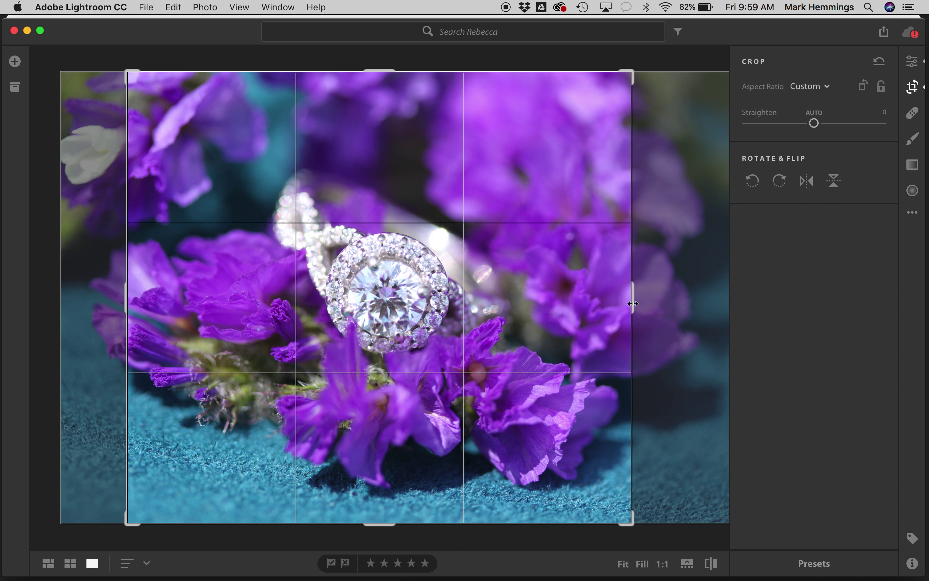
key("Return")
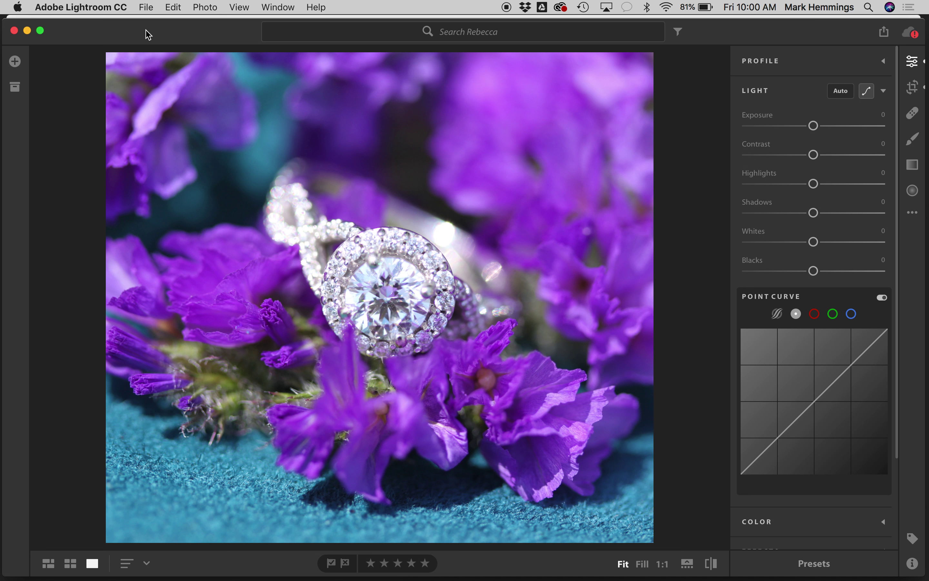
left_click(147, 8)
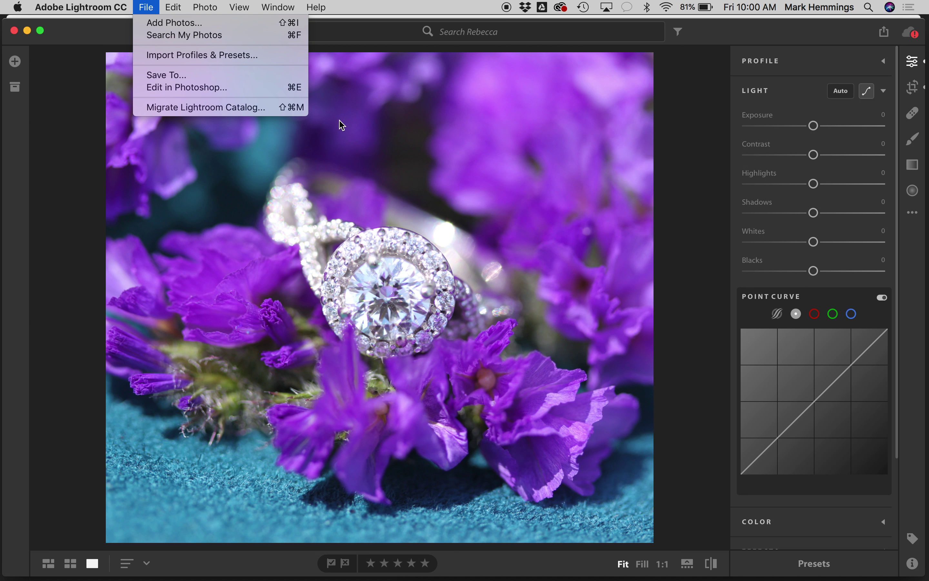
left_click(78, 41)
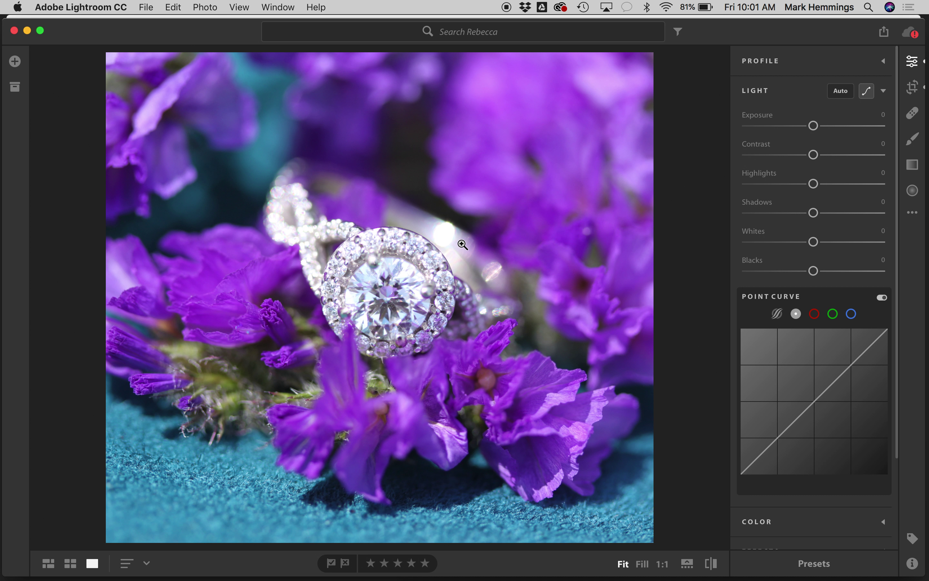
left_click(913, 87)
- Crop the top off the ring photo so the ring fills more of the frame, then advance to the shoes photo
left_click_drag(373, 74, 370, 95)
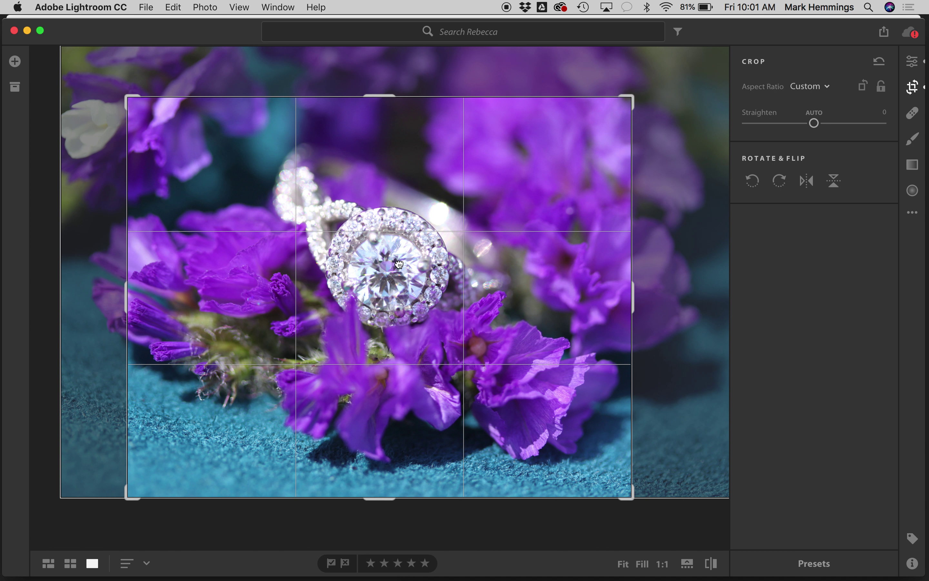
key("Return")
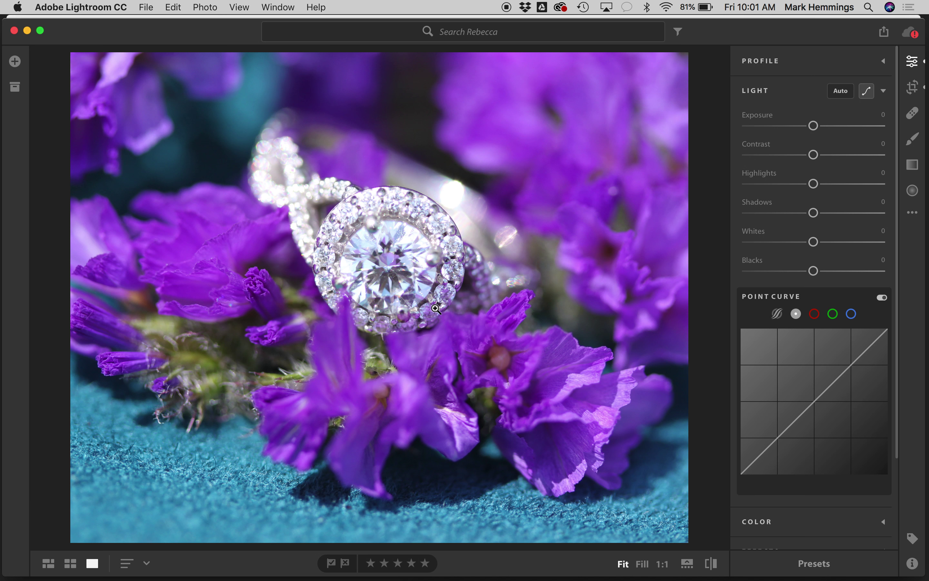
key("Right")
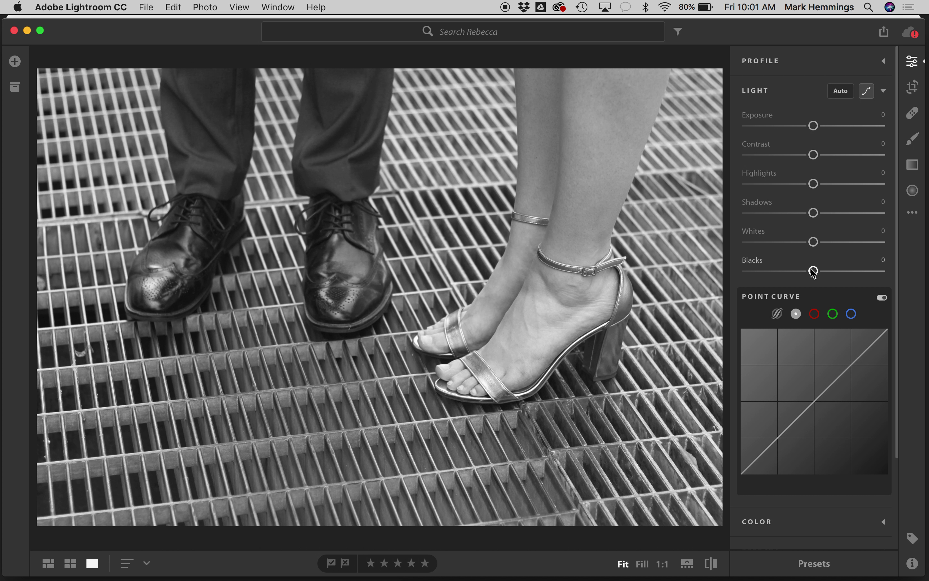
- Set Blacks to -85 on the black-and-white shoes photo and check it against the original
left_click_drag(813, 270, 757, 276)
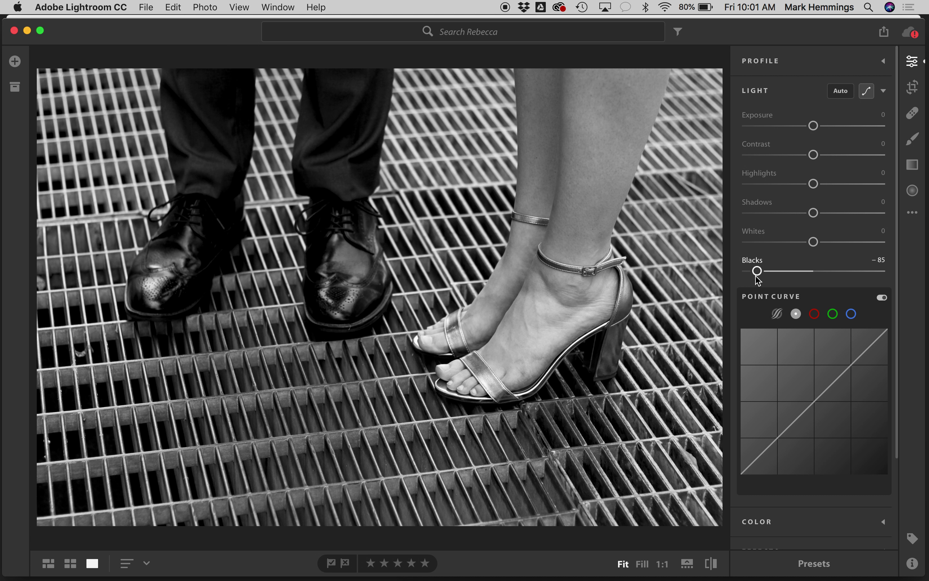
left_click(711, 564)
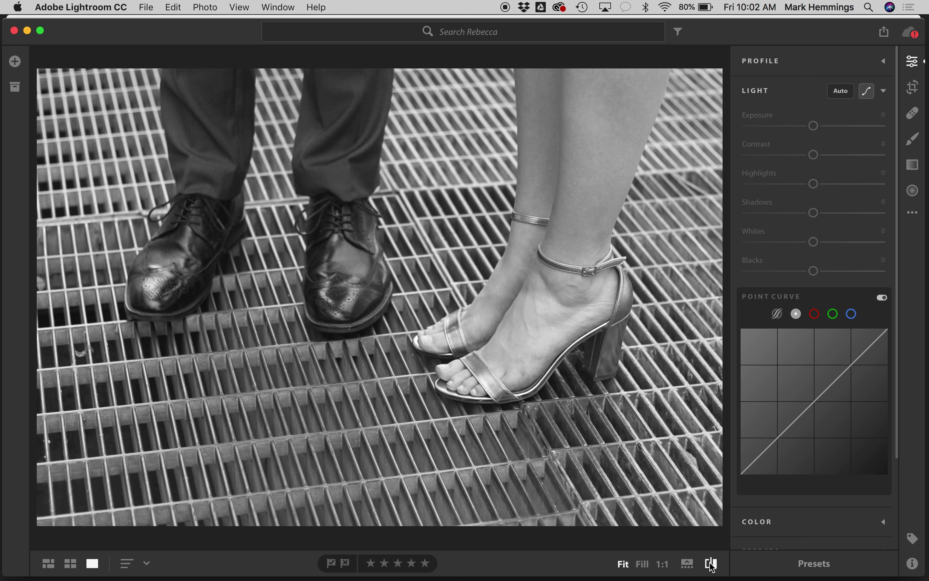
left_click(711, 564)
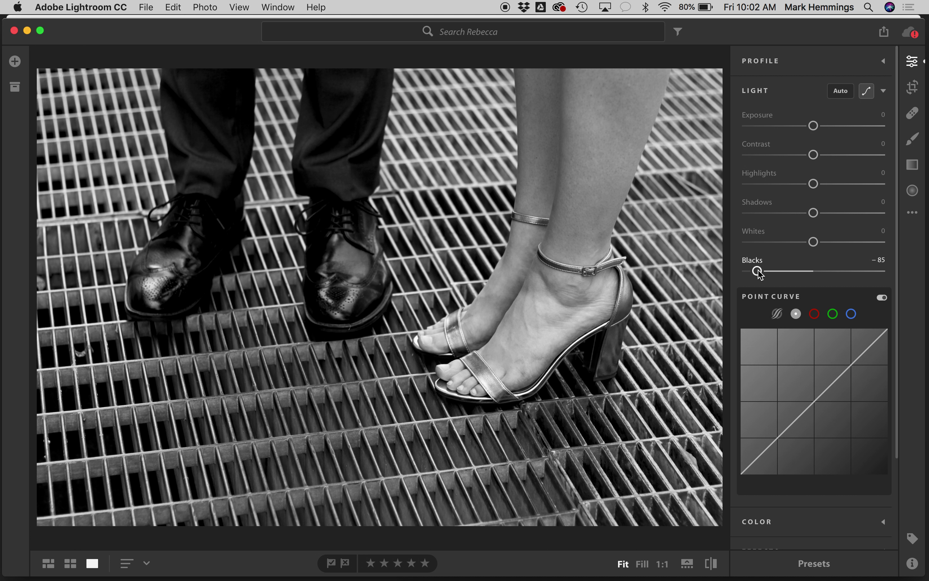